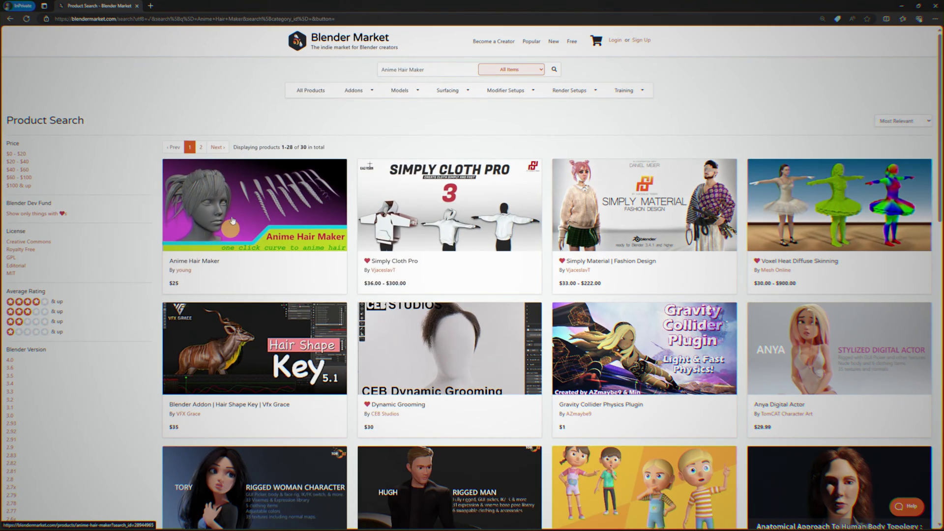
# Open the Anime Hair Maker product page and watch its Video Demo fullscreen.
pyautogui.click(202, 235)
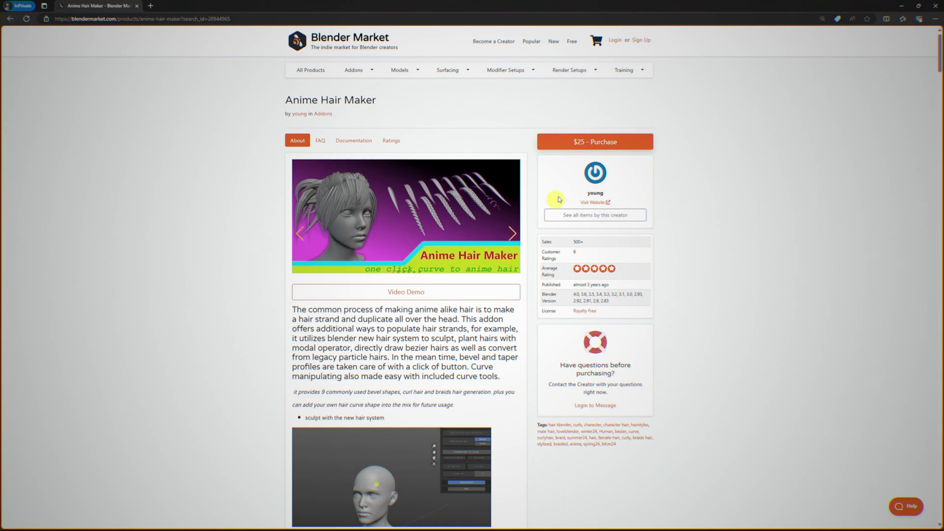
pyautogui.click(406, 291)
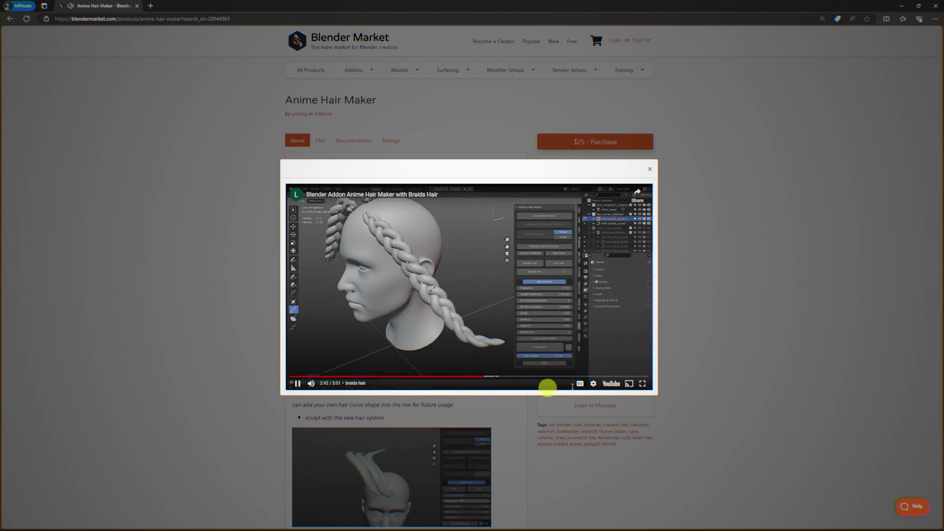
pyautogui.click(642, 384)
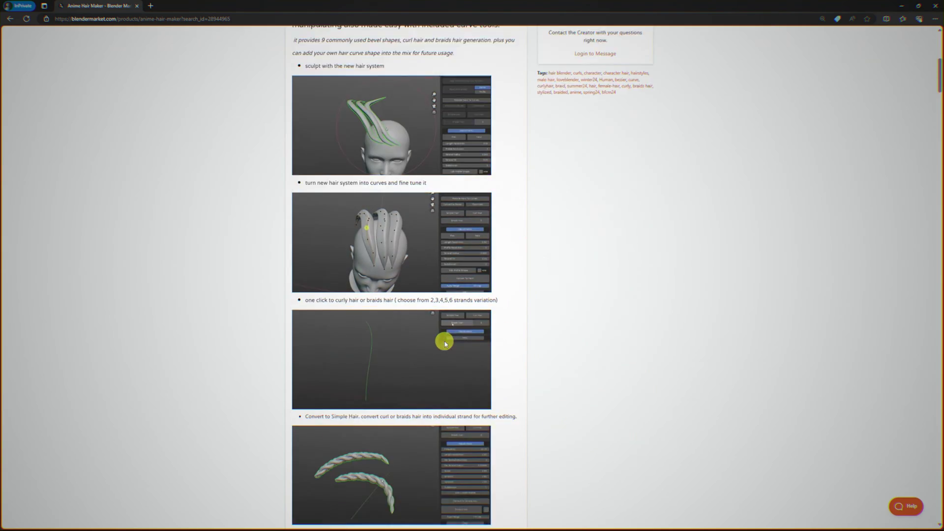
# Scroll through the Anime Hair Maker feature GIFs on the product page.
pyautogui.scroll(-8, 445, 345)
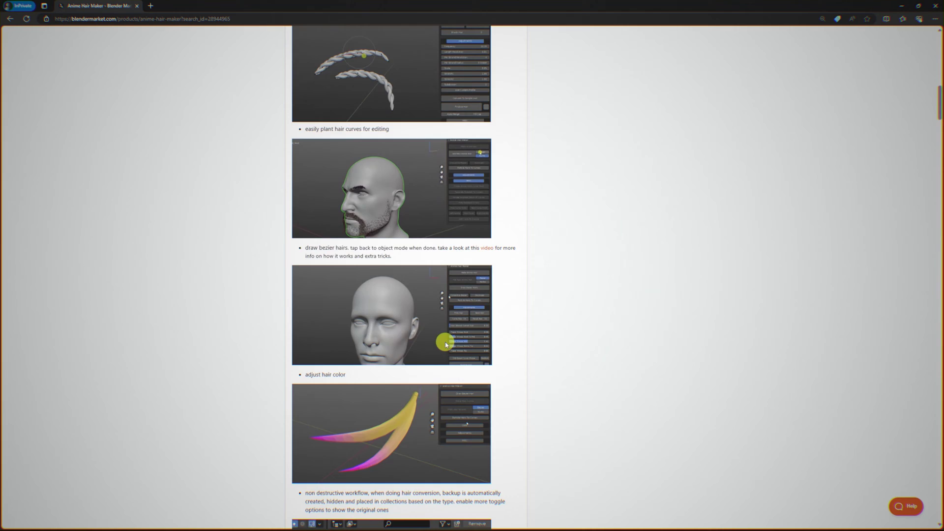
pyautogui.scroll(-8, 444, 340)
pyautogui.scroll(-8, 444, 342)
pyautogui.scroll(-8, 438, 330)
pyautogui.scroll(-5, 426, 322)
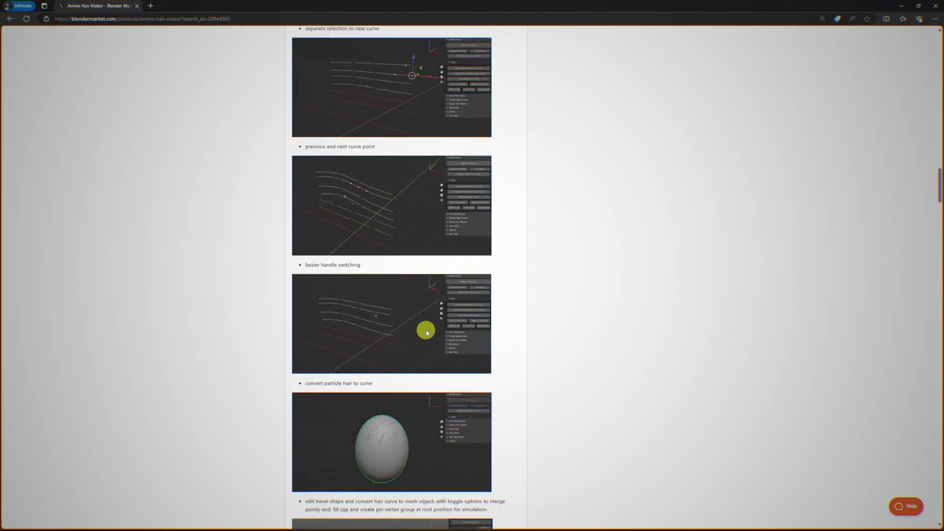
pyautogui.scroll(-8, 425, 331)
pyautogui.scroll(-8, 424, 331)
pyautogui.scroll(-8, 425, 333)
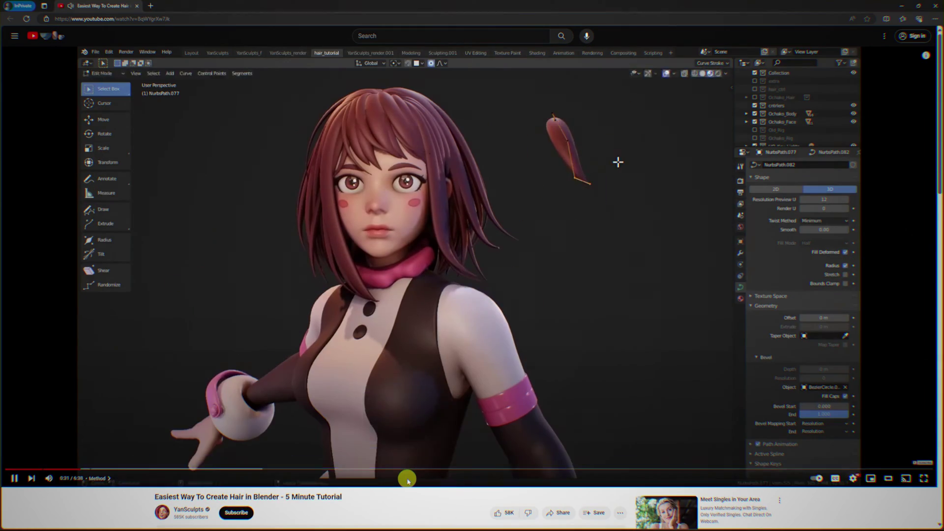
# Skim the YouTube hair tutorial by jumping ahead on the progress bar and arrow keys.
pyautogui.click(407, 480)
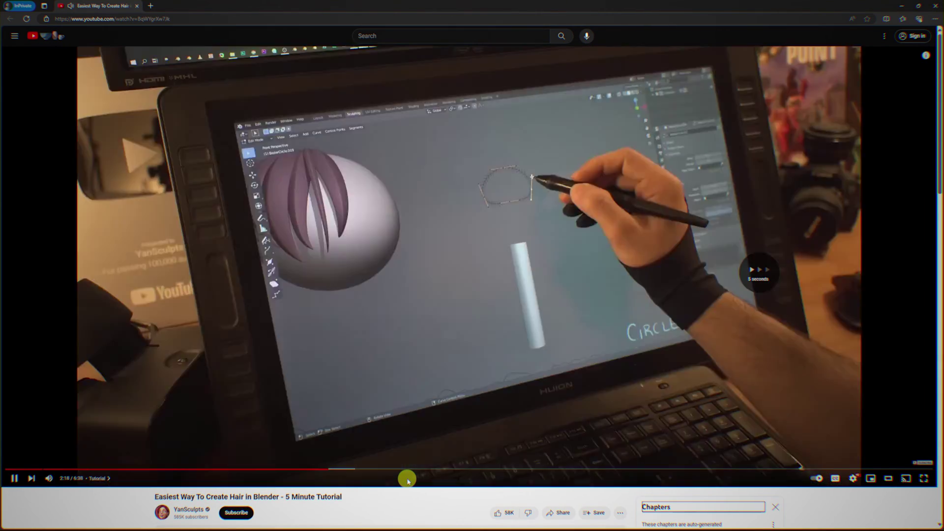
pyautogui.press('Right')
pyautogui.press('Right')
pyautogui.press('Right')
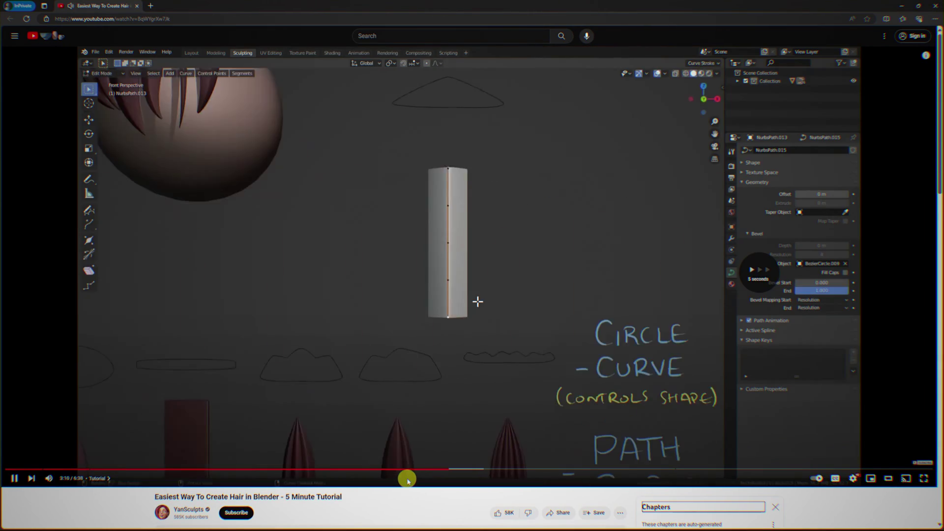
pyautogui.press('Right')
pyautogui.press('Right')
pyautogui.press('Right')
pyautogui.press('Right')
pyautogui.press('Right')
pyautogui.press('Right')
pyautogui.press('Right')
pyautogui.press('Right')
pyautogui.press('Right')
pyautogui.press('Right')
pyautogui.press('Right')
pyautogui.press('Right')
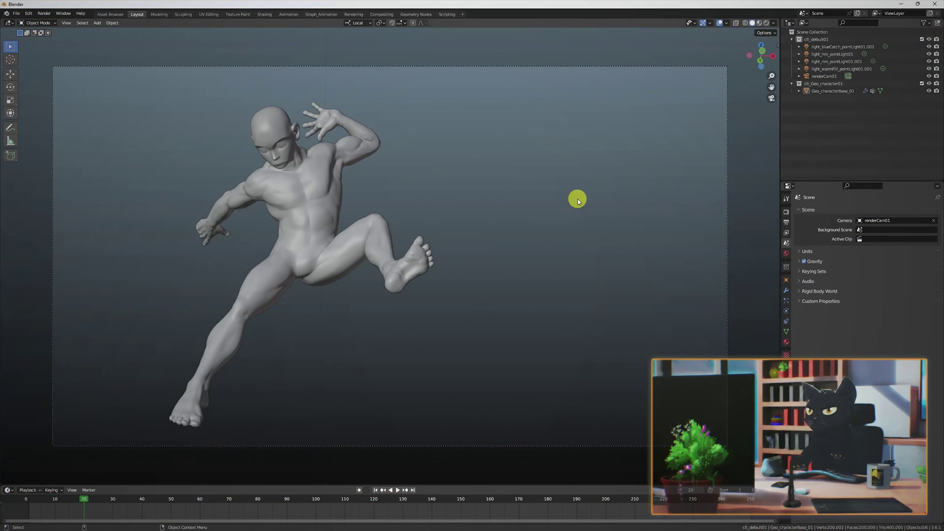
pyautogui.click(578, 199)
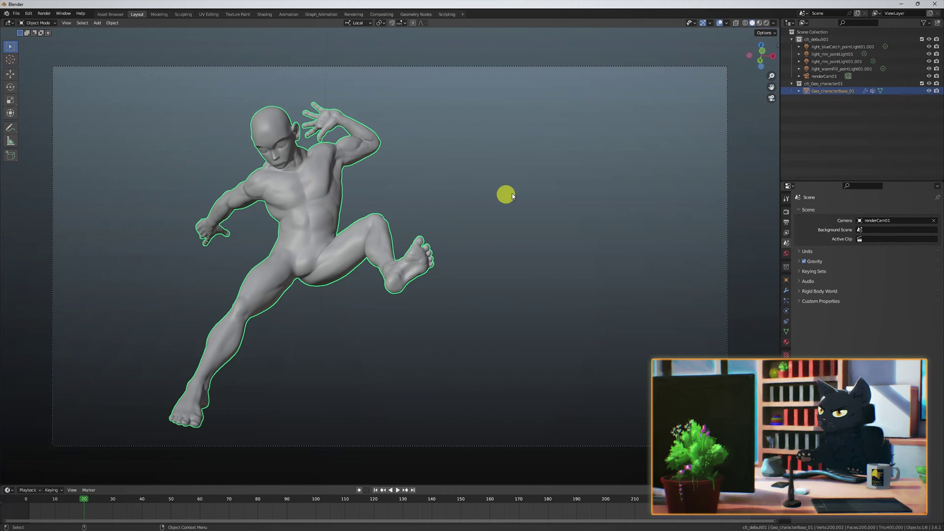
# Open the sidebar's Anime Hair Maker tab and start Draw Bezier Hairs on the character.
pyautogui.press('n')
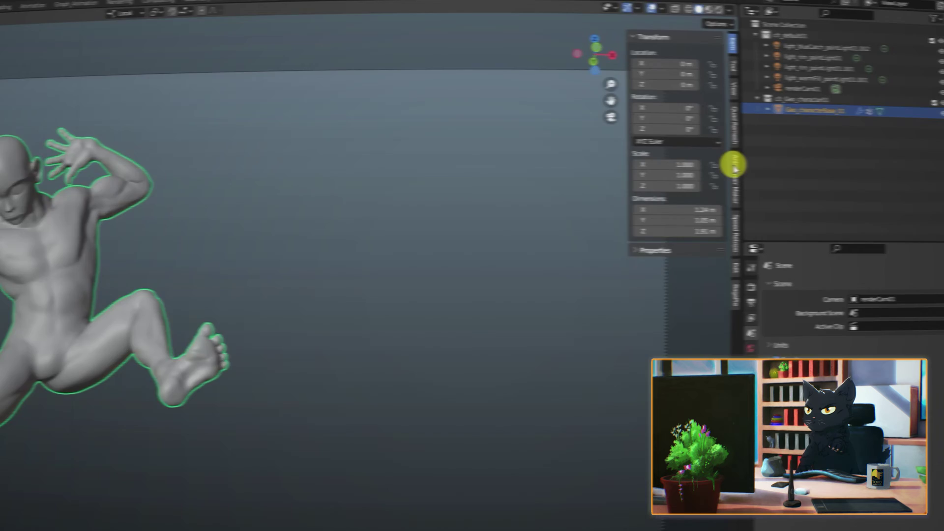
pyautogui.click(775, 126)
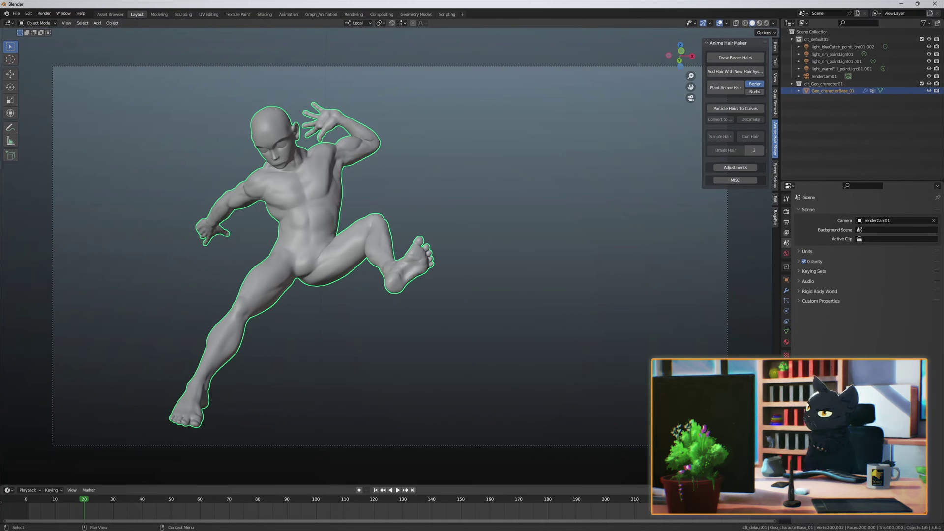
pyautogui.click(729, 60)
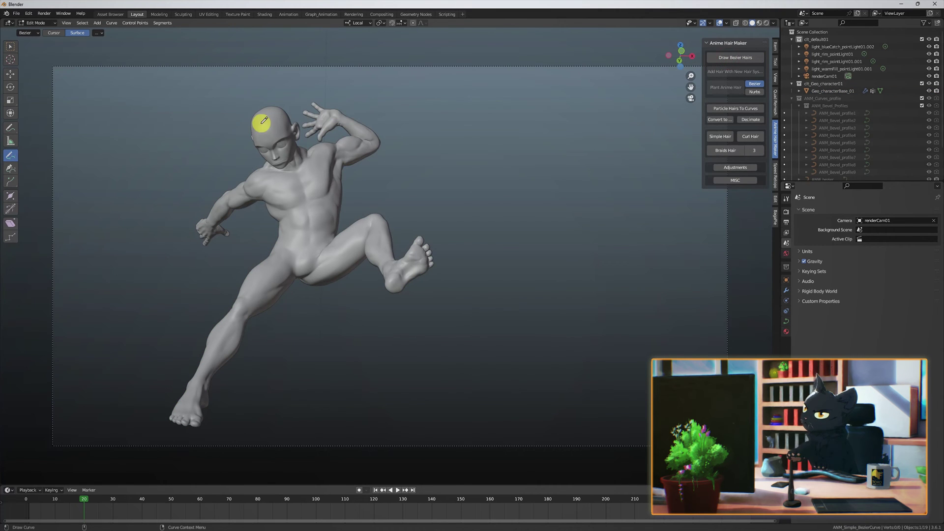
# Switch to the camera view and zoom in close on the character's head and shoulders.
pyautogui.moveTo(377, 157)
pyautogui.mouseDown(button='middle')
pyautogui.moveTo(493, 268)
pyautogui.moveTo(548, 299)
pyautogui.moveTo(467, 267)
pyautogui.moveTo(569, 268)
pyautogui.mouseUp(button='middle')
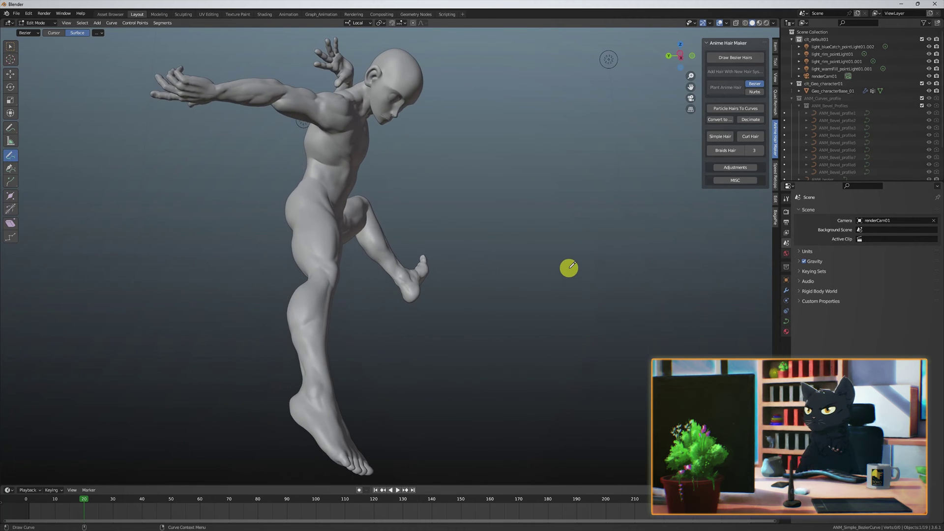
pyautogui.press('KP_0')
pyautogui.keyDown('shift'); pyautogui.moveTo(422, 186); pyautogui.dragTo(547, 301, button='middle'); pyautogui.keyUp('shift')
pyautogui.scroll(2, 546, 300)
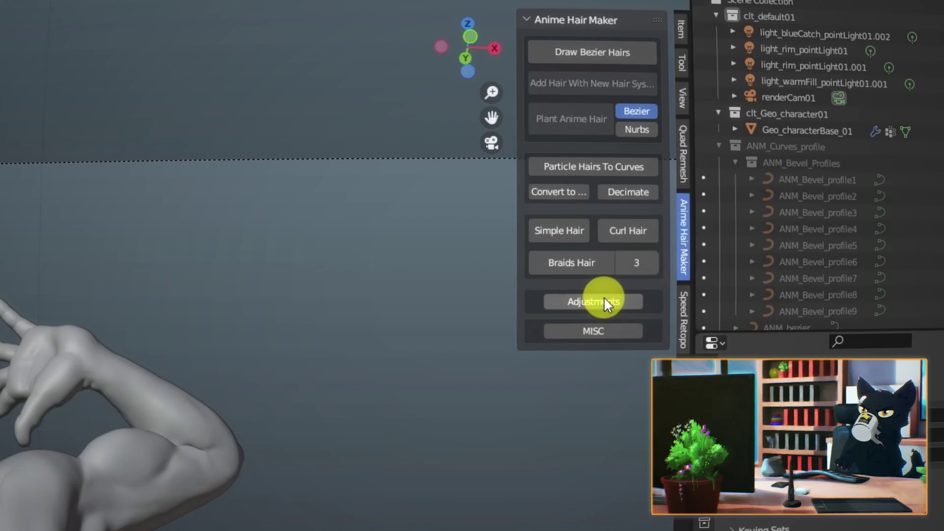
# Raise the strands' Overall Size to 5.39, then open the bevel curve shape and MISC options.
pyautogui.click(600, 297)
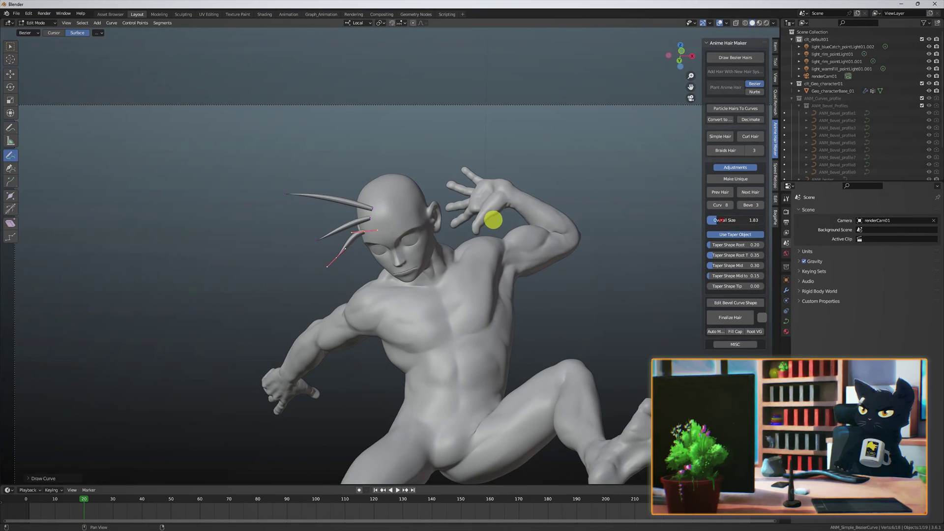
pyautogui.moveTo(719, 220); pyautogui.dragTo(505, 220)
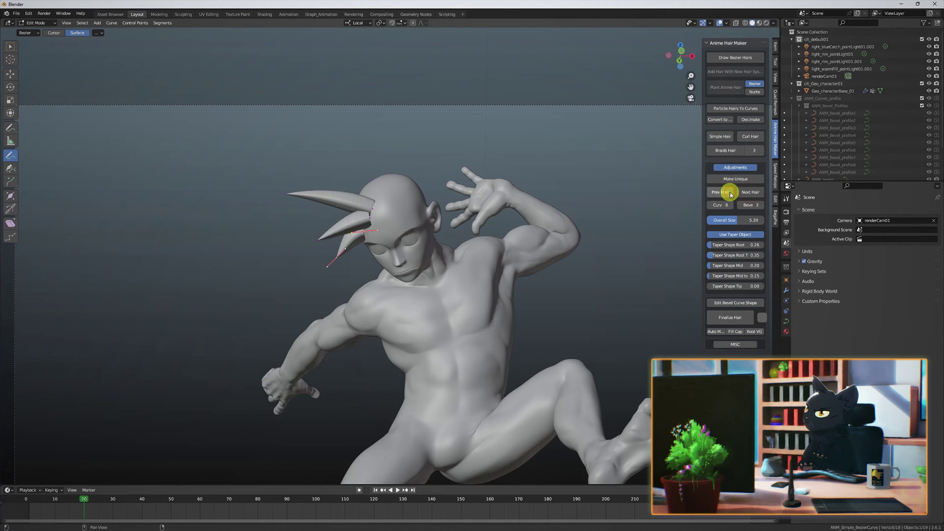
pyautogui.keyDown('alt'); pyautogui.scroll(3, 580, 326); pyautogui.keyUp('alt')
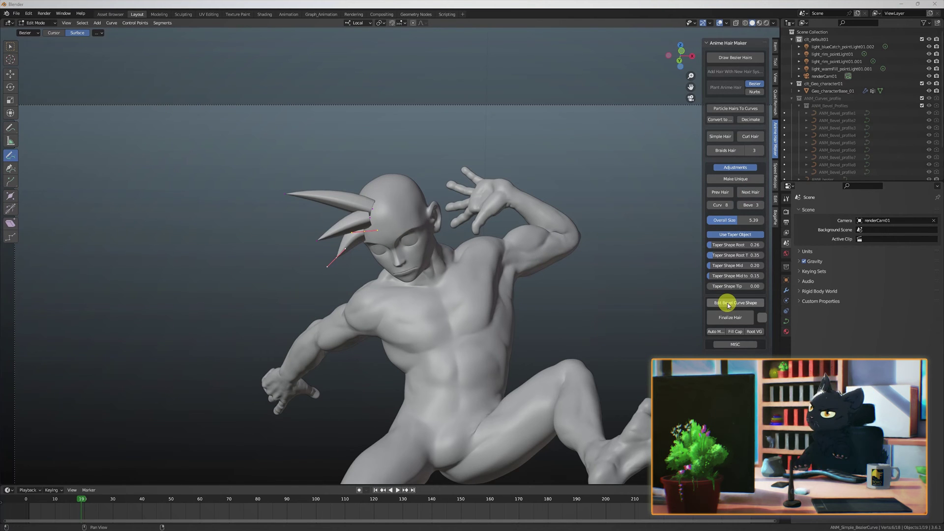
pyautogui.click(731, 303)
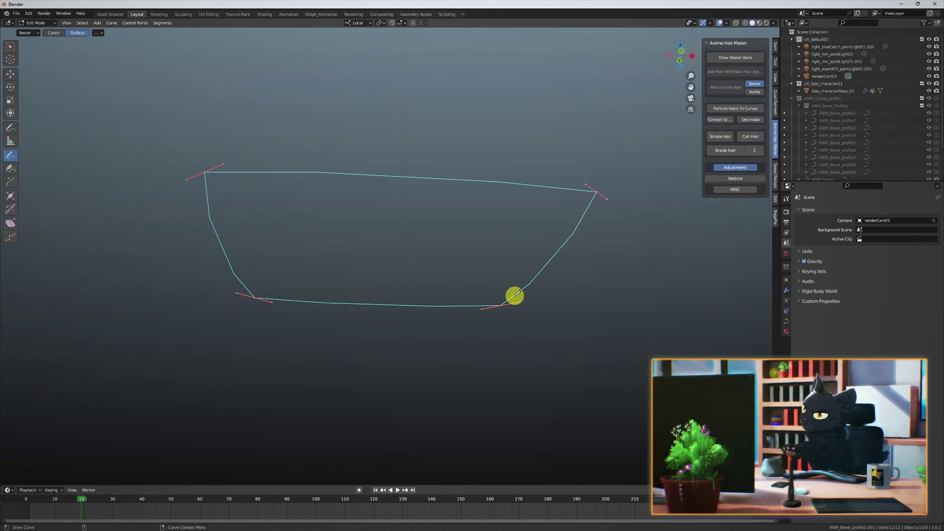
pyautogui.click(740, 190)
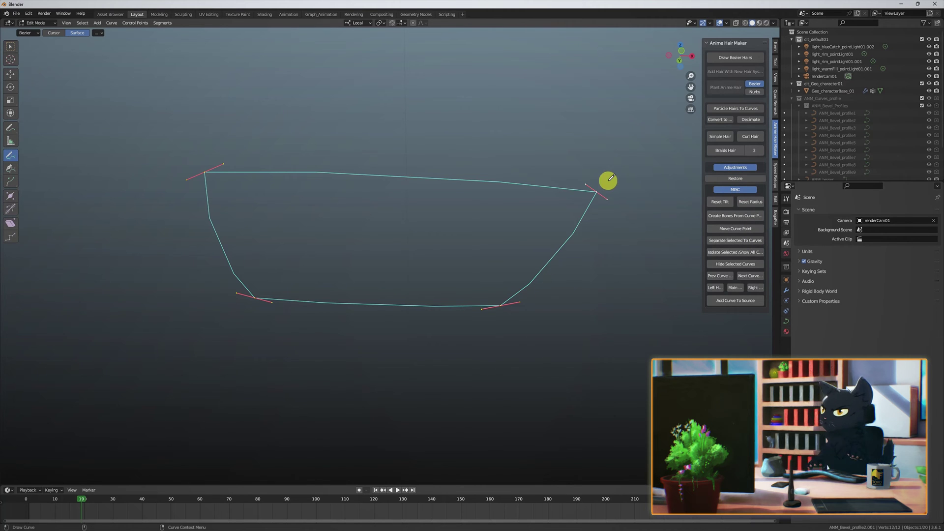
# Return to the hair curves and rotate a strand's handle with the transform tool.
pyautogui.click(736, 178)
pyautogui.hotkey('shift', 'space')
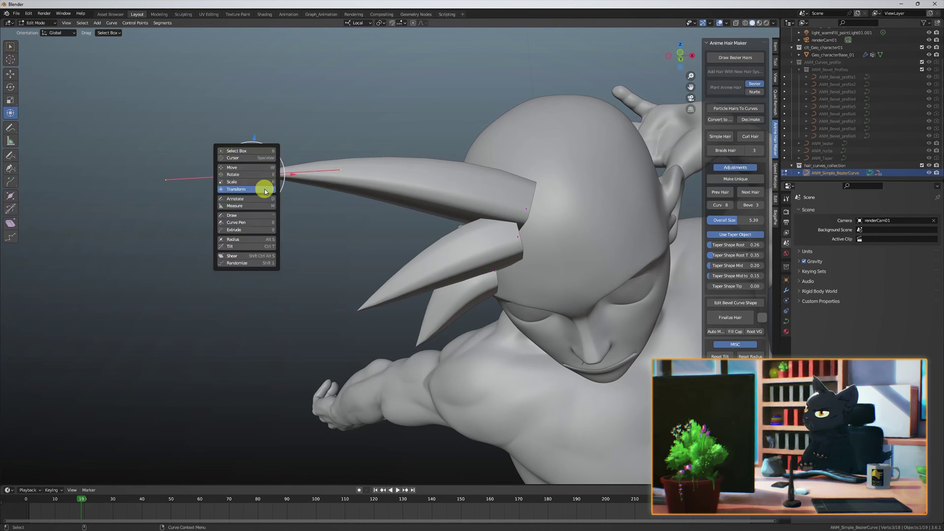
pyautogui.click(265, 190)
pyautogui.moveTo(282, 164); pyautogui.dragTo(352, 167)
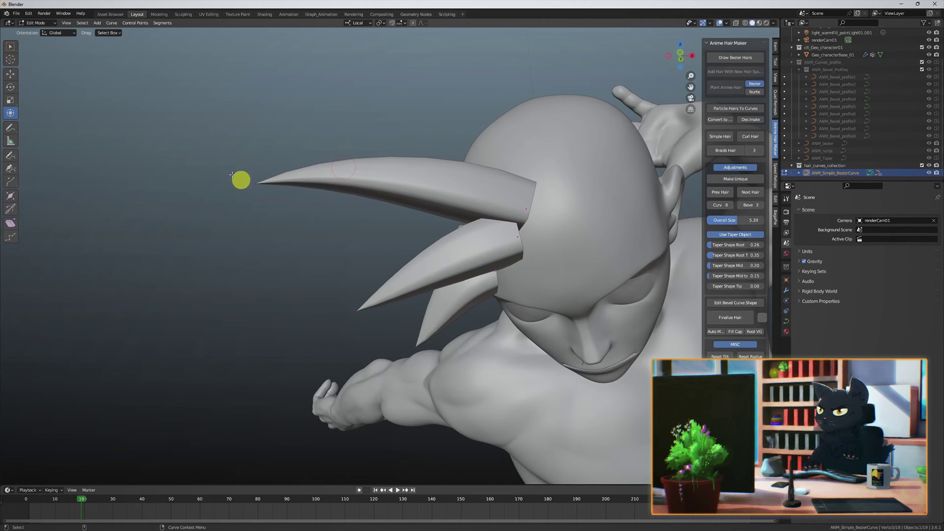
pyautogui.moveTo(360, 313); pyautogui.dragTo(362, 285, button='middle')
pyautogui.moveTo(383, 295); pyautogui.dragTo(458, 373)
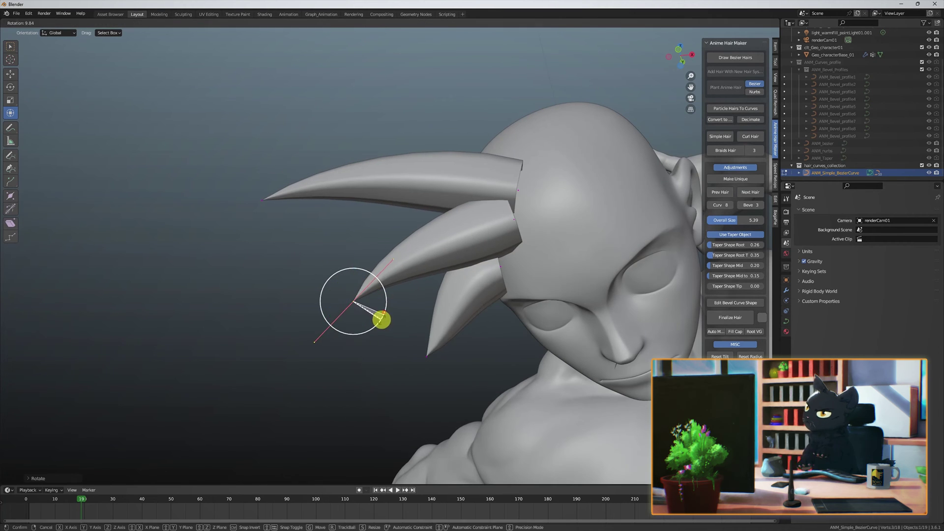
pyautogui.moveTo(449, 368)
pyautogui.mouseDown(button='middle')
pyautogui.moveTo(452, 395)
pyautogui.moveTo(449, 300)
pyautogui.moveTo(328, 297)
pyautogui.mouseUp(button='middle')
# Rotate a strand's tip and nudge the middle strand's handles into place.
pyautogui.click(450, 299)
pyautogui.moveTo(329, 297); pyautogui.dragTo(344, 316)
pyautogui.press('r')
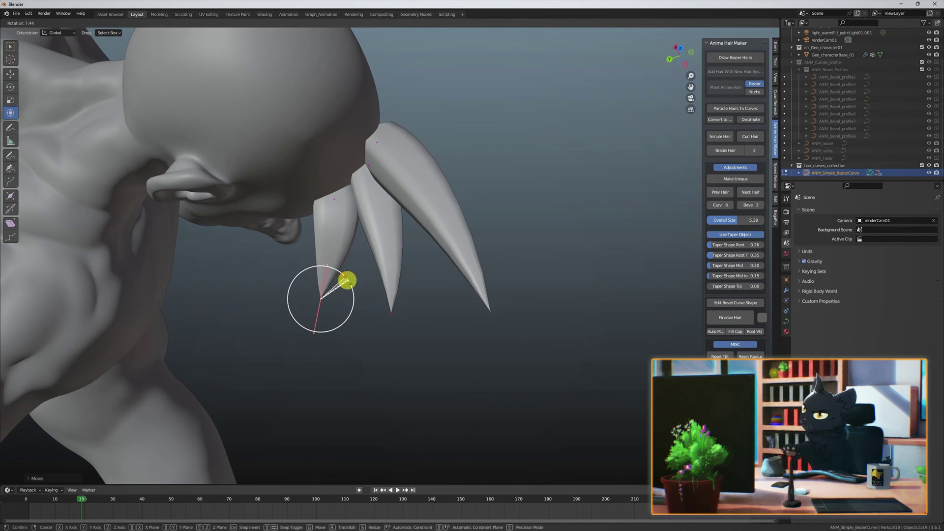
pyautogui.moveTo(333, 268); pyautogui.dragTo(337, 264)
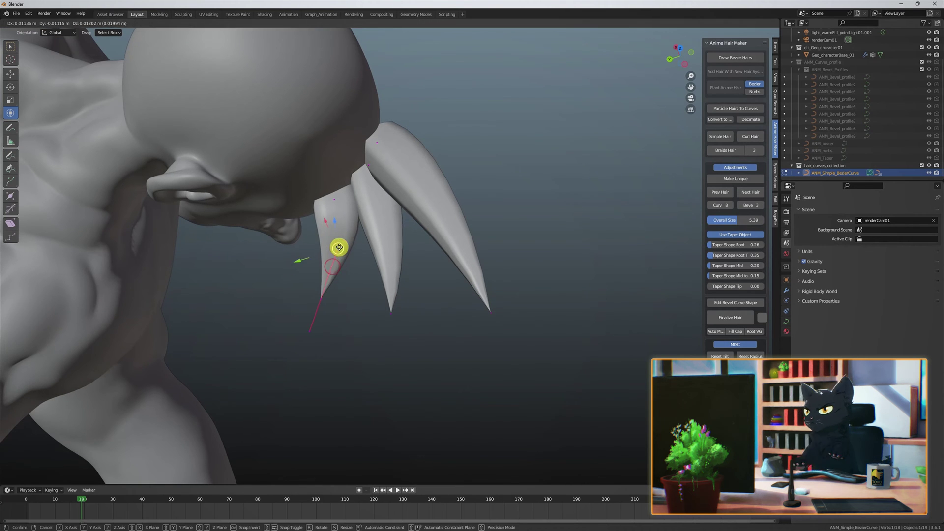
pyautogui.click(391, 308)
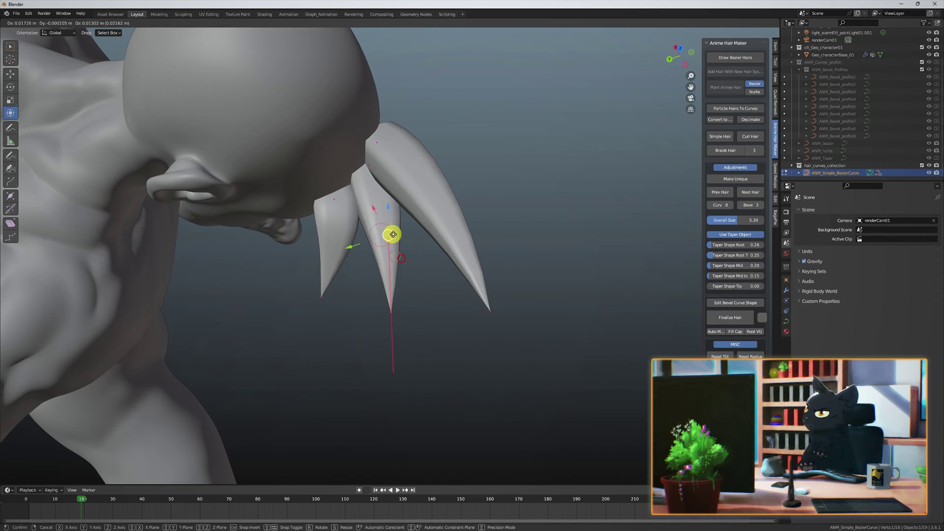
pyautogui.click(385, 372)
pyautogui.moveTo(402, 389); pyautogui.dragTo(397, 394)
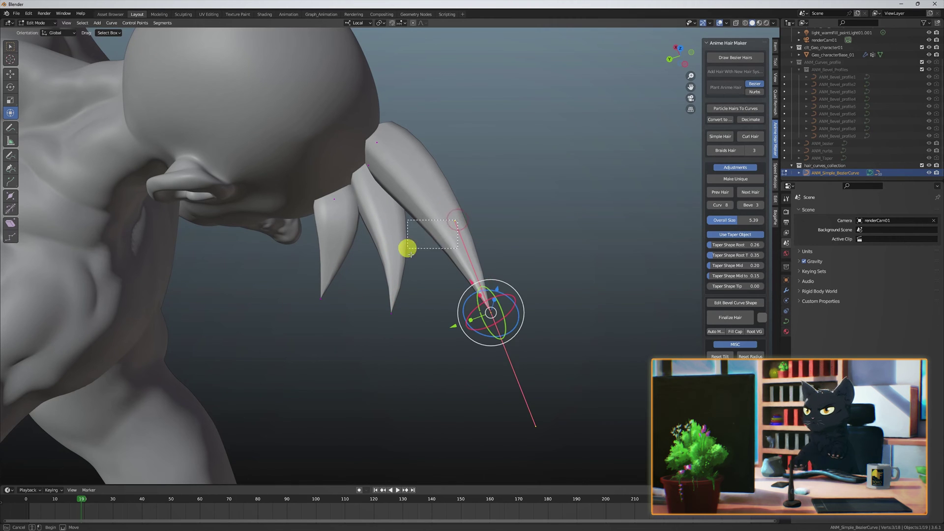
pyautogui.moveTo(506, 407); pyautogui.dragTo(513, 241, button='middle')
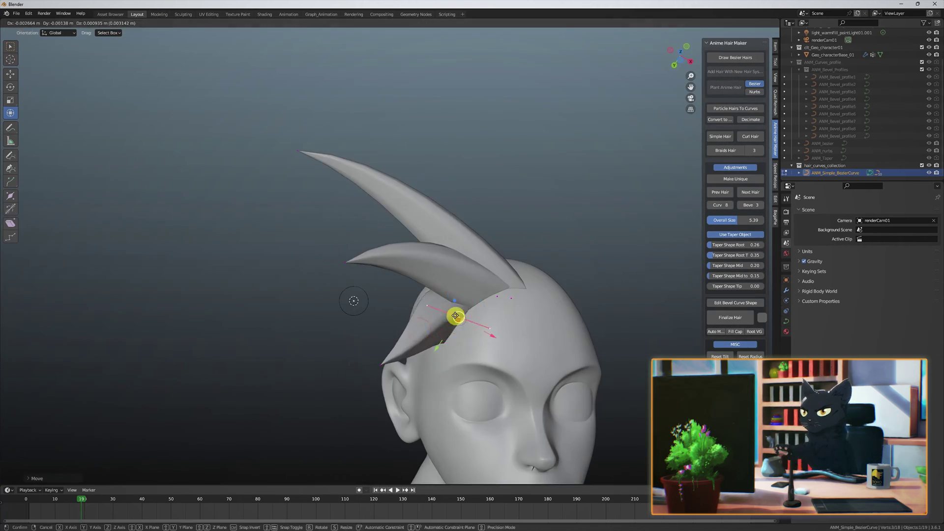
pyautogui.moveTo(513, 241); pyautogui.dragTo(491, 202, button='middle')
pyautogui.moveTo(492, 201); pyautogui.dragTo(501, 195)
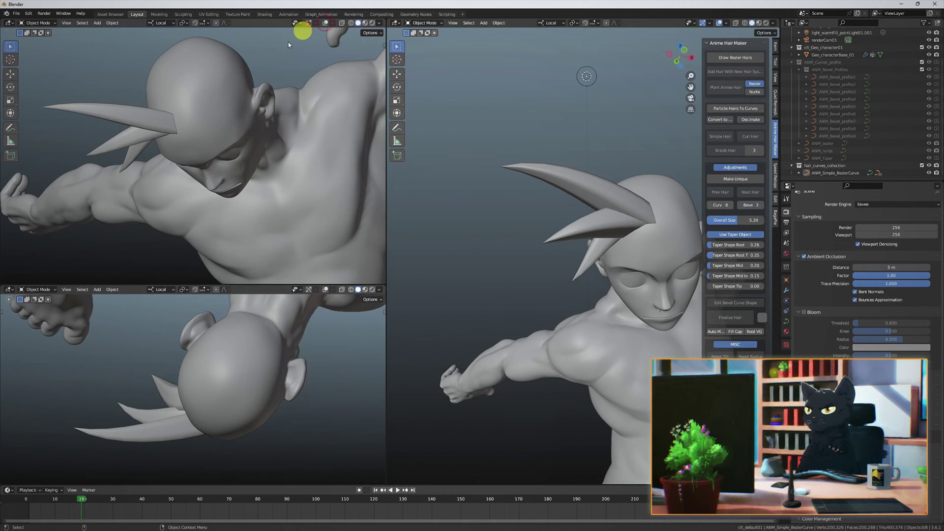
# Split the viewport into several views showing the character from multiple angles.
pyautogui.rightClick(247, 34)
pyautogui.click(209, 65)
pyautogui.click(154, 147)
pyautogui.moveTo(251, 341); pyautogui.dragTo(276, 354, button='middle')
pyautogui.moveTo(112, 382); pyautogui.dragTo(128, 364, button='middle')
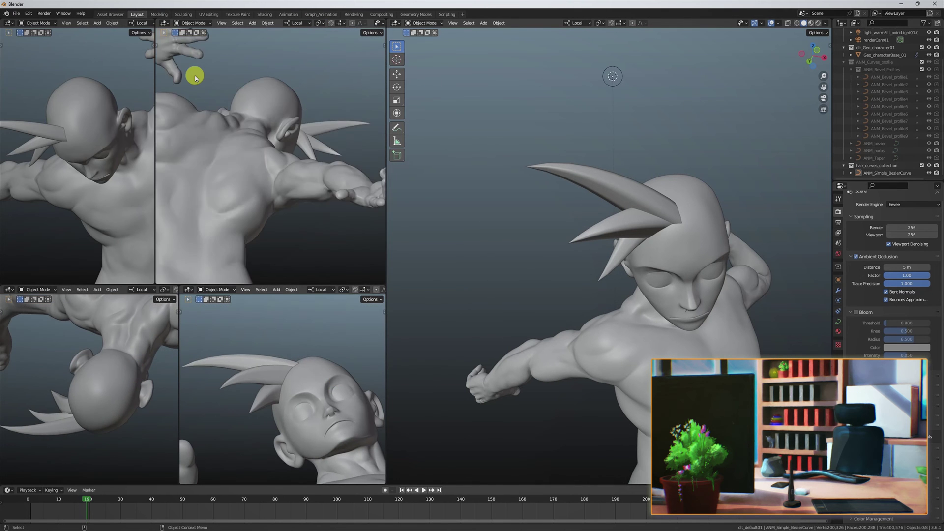
pyautogui.moveTo(154, 175); pyautogui.dragTo(177, 175)
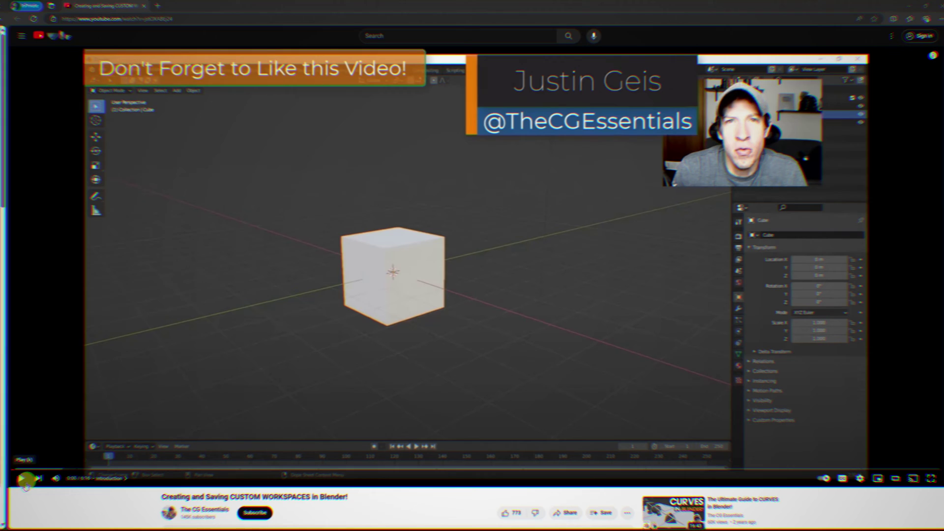
# Jump ahead in the YouTube workspaces tutorial to the custom workspace chapter.
pyautogui.scroll(-1, 459, 318)
pyautogui.scroll(-2, 459, 318)
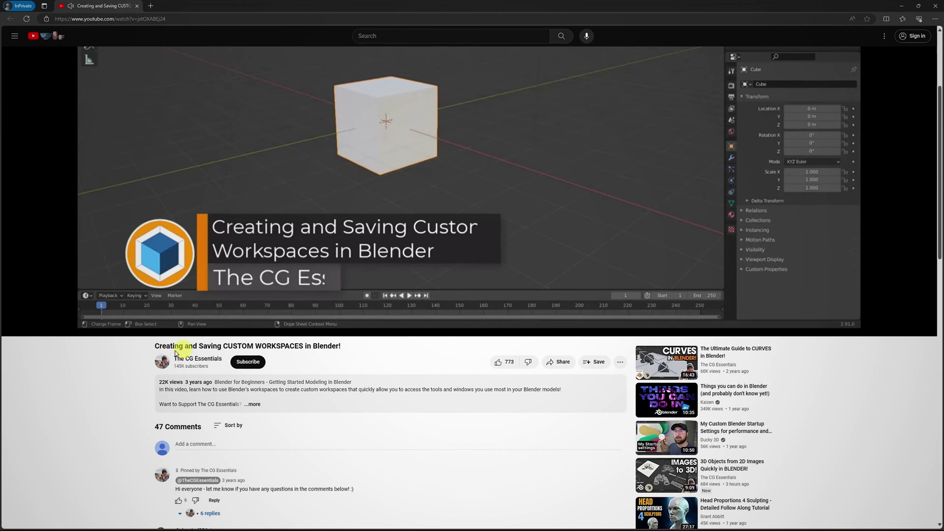
pyautogui.scroll(3, 344, 358)
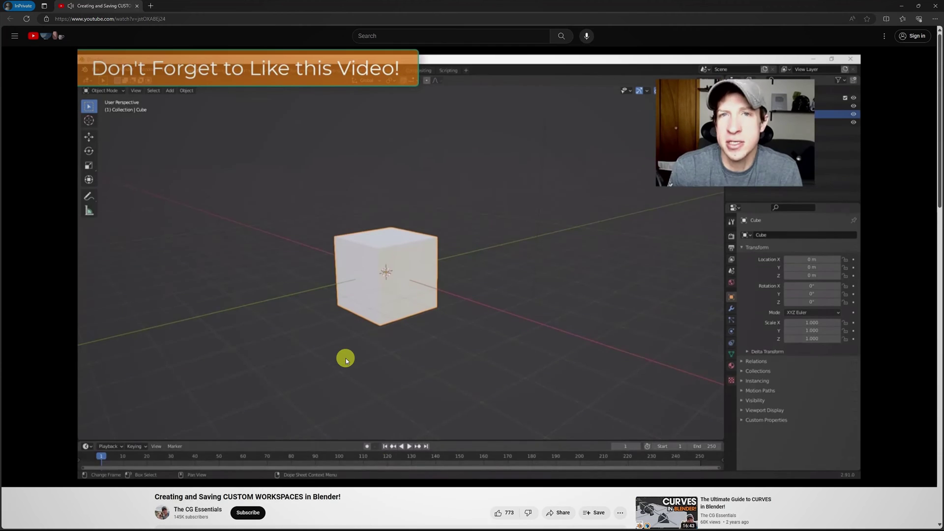
pyautogui.press('Right')
pyautogui.press('Right')
pyautogui.press('Right')
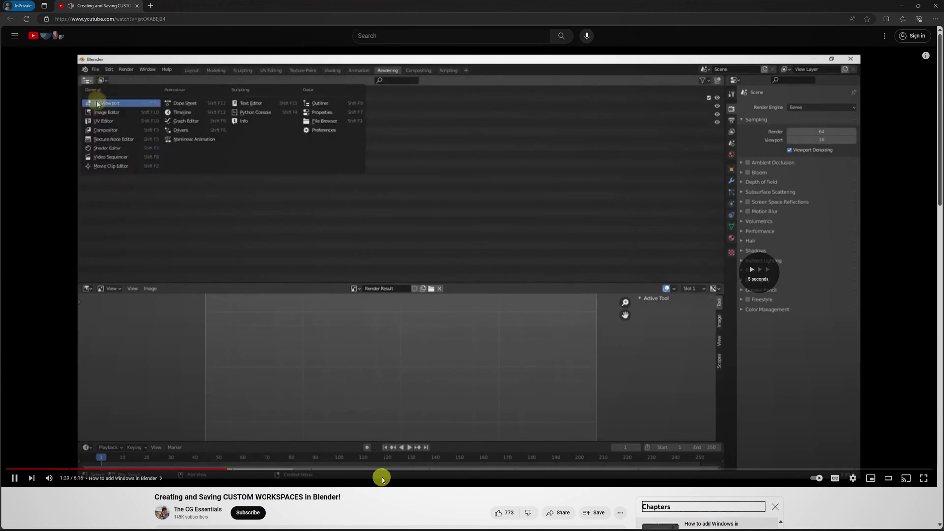
pyautogui.press('Right')
pyautogui.press('Right')
pyautogui.press('Right')
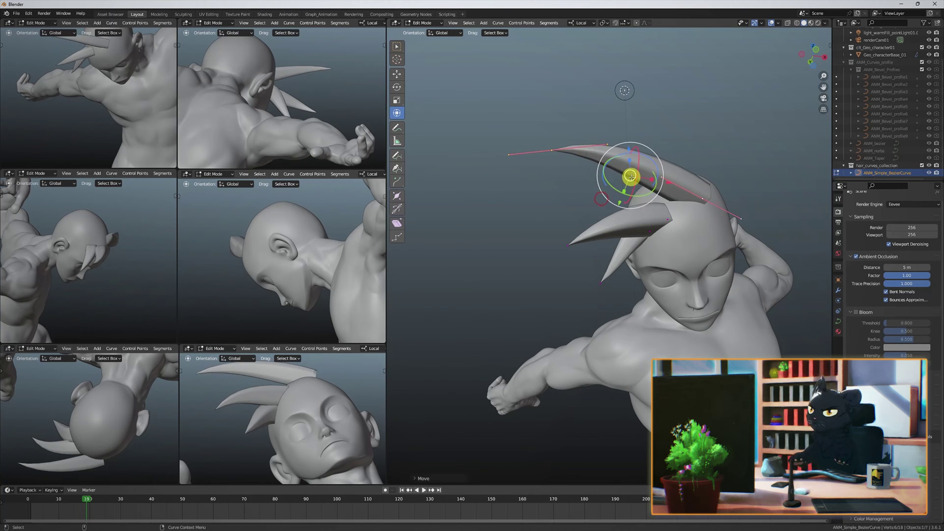
# Duplicate a hair spike with Shift+D and place it at the side of the head.
pyautogui.hotkey('shift', 'd')
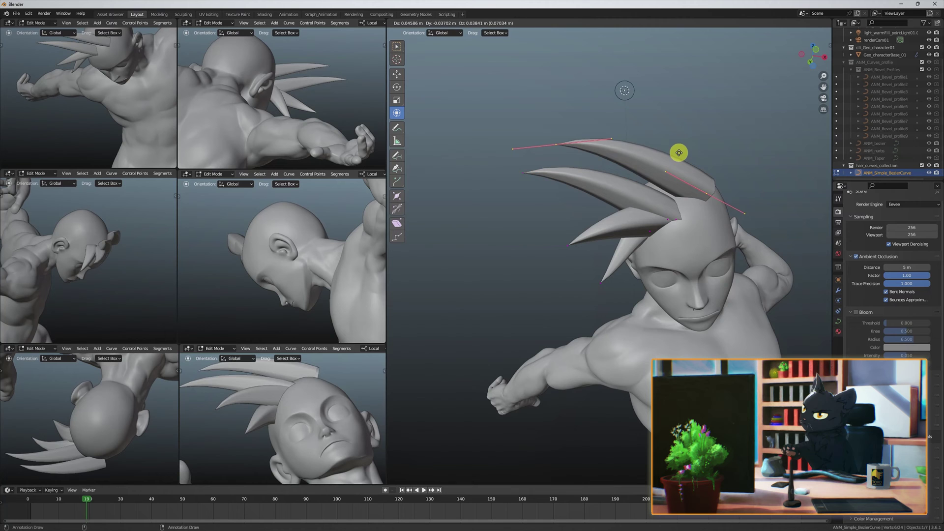
pyautogui.click(674, 154)
pyautogui.moveTo(672, 154)
pyautogui.mouseDown(button='middle')
pyautogui.moveTo(676, 201)
pyautogui.moveTo(713, 178)
pyautogui.mouseUp(button='middle')
pyautogui.click(715, 183)
pyautogui.moveTo(596, 178)
pyautogui.mouseDown(button='middle')
pyautogui.moveTo(605, 211)
pyautogui.moveTo(590, 168)
pyautogui.mouseUp(button='middle')
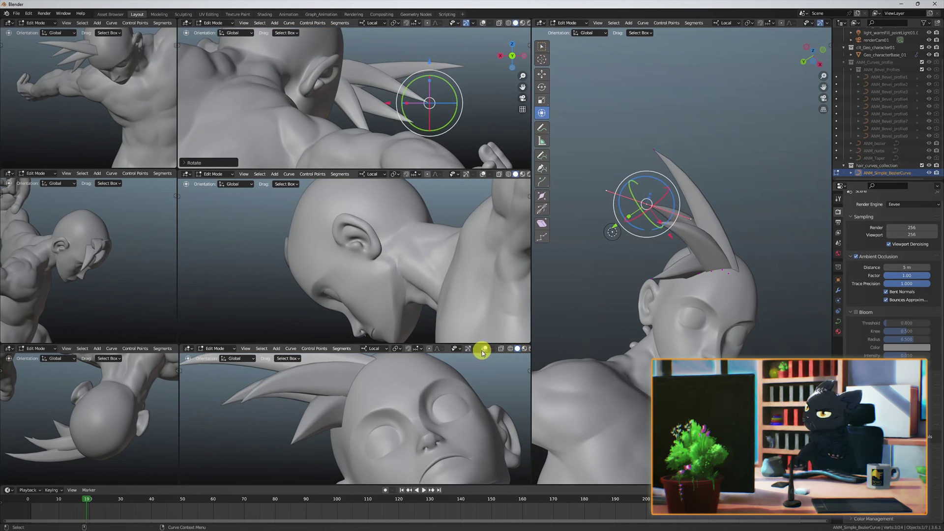
# Resize the view columns and move the duplicated spike's control point into place.
pyautogui.moveTo(492, 141); pyautogui.dragTo(441, 147)
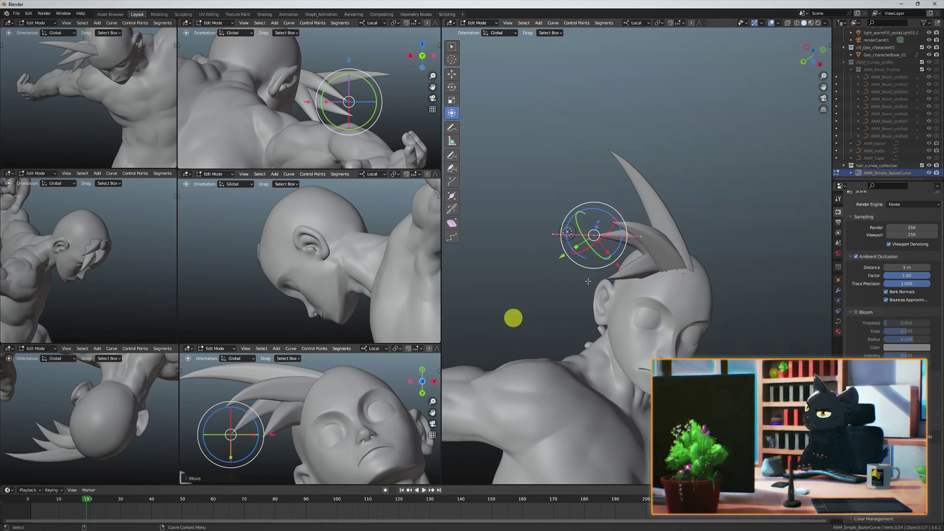
pyautogui.moveTo(588, 281); pyautogui.dragTo(615, 246, button='middle')
pyautogui.moveTo(348, 102); pyautogui.dragTo(274, 84)
pyautogui.moveTo(177, 221); pyautogui.dragTo(317, 222)
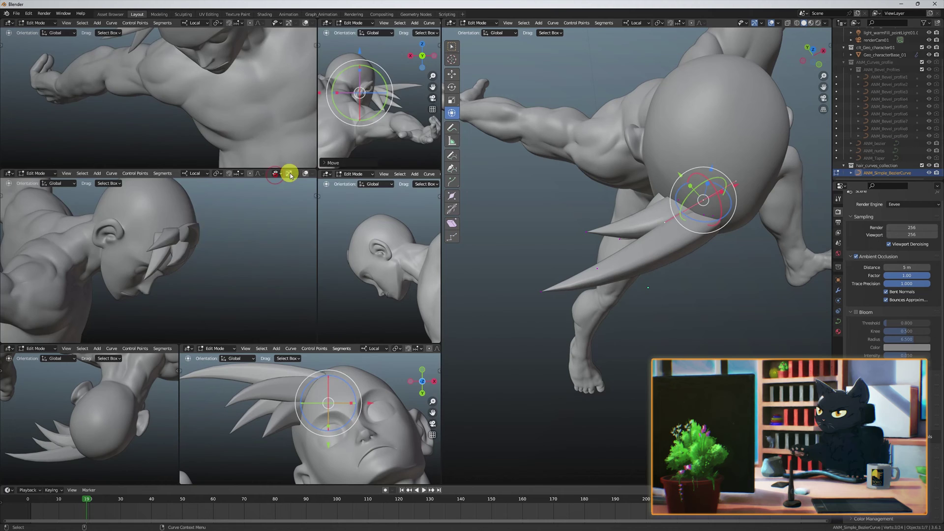
pyautogui.moveTo(290, 176); pyautogui.dragTo(187, 222)
pyautogui.moveTo(640, 236); pyautogui.dragTo(712, 182, button='middle')
pyautogui.moveTo(597, 261); pyautogui.dragTo(604, 274)
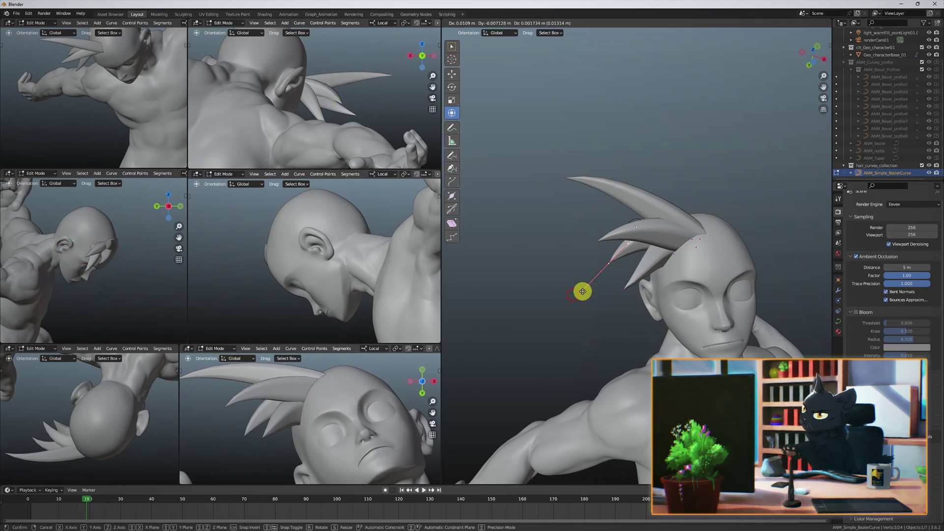
pyautogui.click(582, 291)
pyautogui.moveTo(582, 292)
pyautogui.mouseDown(button='middle')
pyautogui.moveTo(695, 320)
pyautogui.moveTo(667, 97)
pyautogui.moveTo(636, 217)
pyautogui.moveTo(729, 212)
pyautogui.mouseUp(button='middle')
# Show the Anime Hair Maker panel and extrude a new point from the duplicated spike.
pyautogui.press('n')
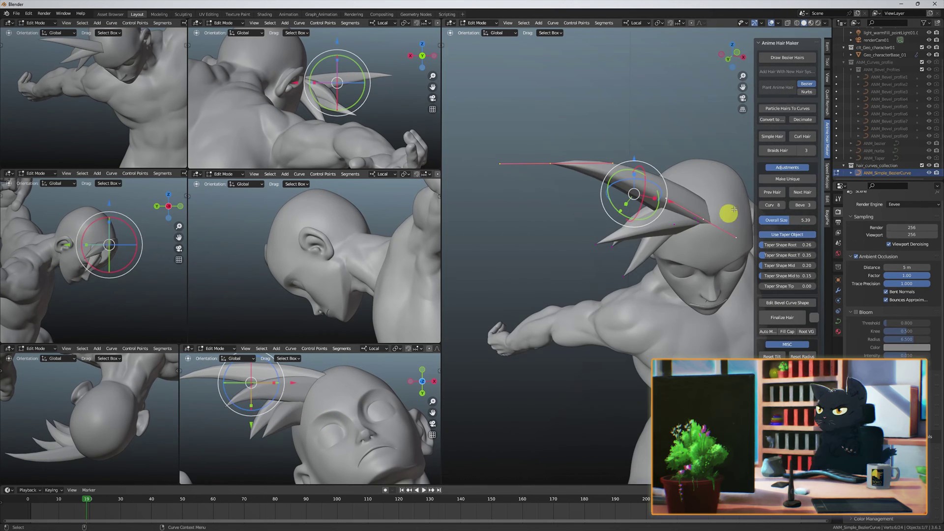
pyautogui.moveTo(663, 142)
pyautogui.mouseDown(button='middle')
pyautogui.moveTo(622, 32)
pyautogui.moveTo(619, 217)
pyautogui.mouseUp(button='middle')
pyautogui.press('e')
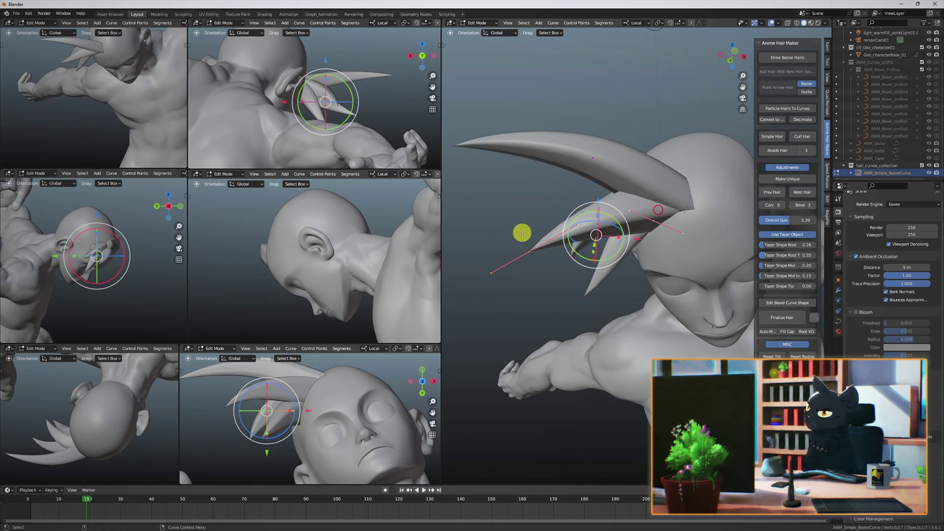
pyautogui.click(519, 232)
pyautogui.moveTo(519, 232)
pyautogui.mouseDown(button='middle')
pyautogui.moveTo(692, 249)
pyautogui.moveTo(659, 199)
pyautogui.mouseUp(button='middle')
# Select the new spike's points and rotate it to curve up from the back of the head.
pyautogui.keyDown('shift'); pyautogui.click(670, 264); pyautogui.keyUp('shift')
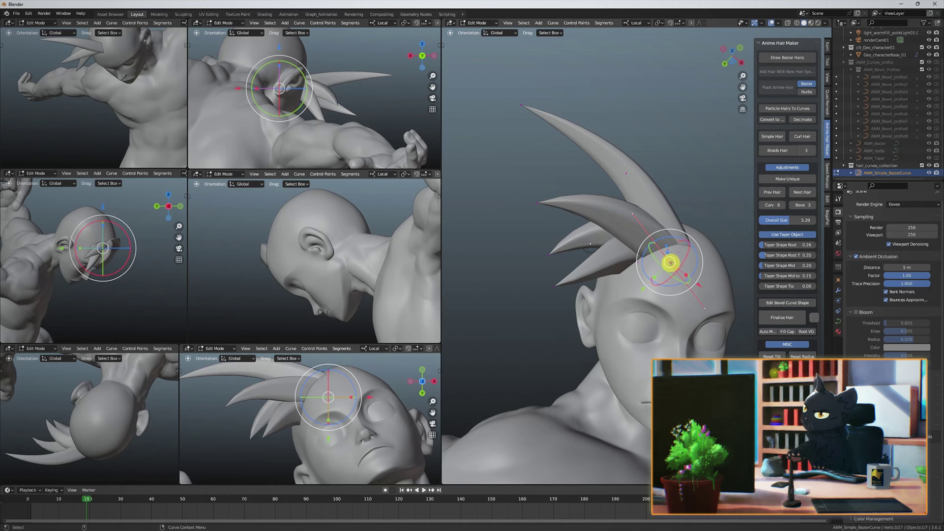
pyautogui.moveTo(671, 263); pyautogui.dragTo(669, 266)
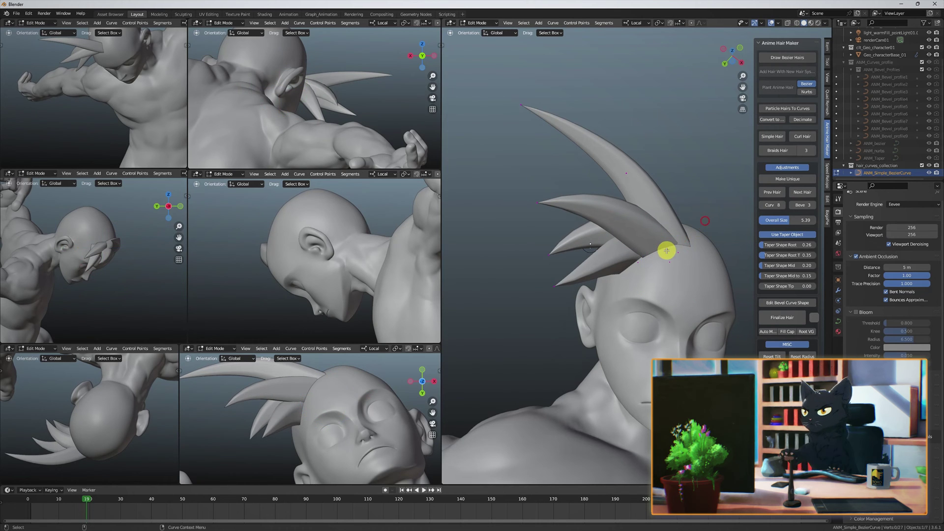
pyautogui.click(667, 250)
pyautogui.moveTo(625, 234); pyautogui.dragTo(584, 168)
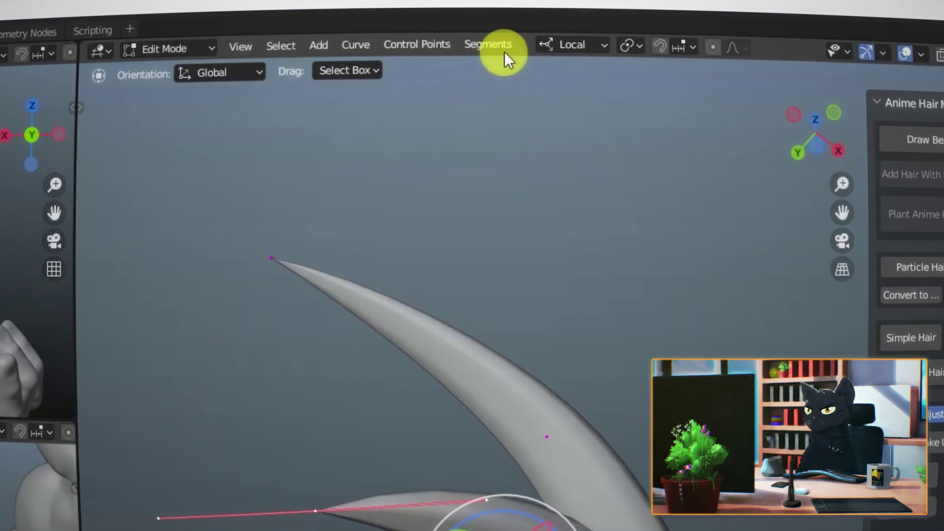
# Subdivide the selected curve segment and set its handles to Free.
pyautogui.click(604, 23)
pyautogui.click(530, 65)
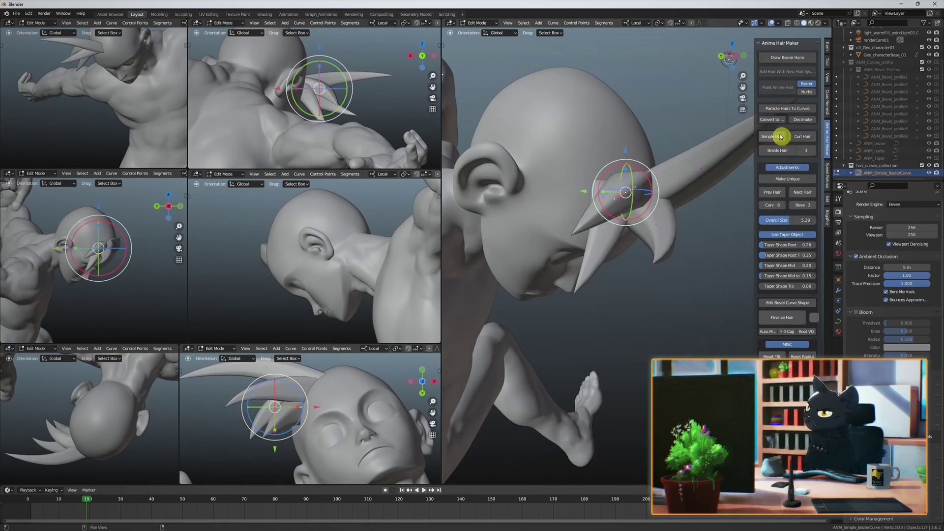
pyautogui.click(781, 137)
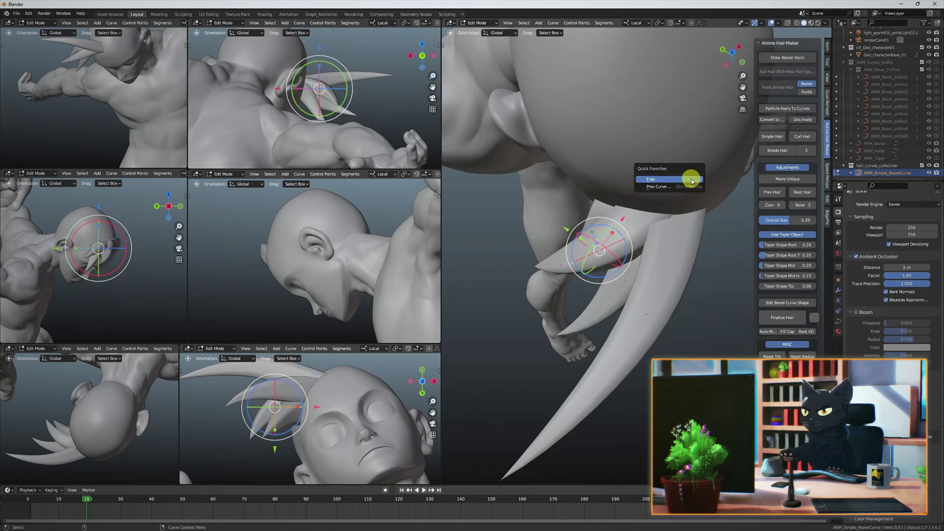
pyautogui.click(691, 180)
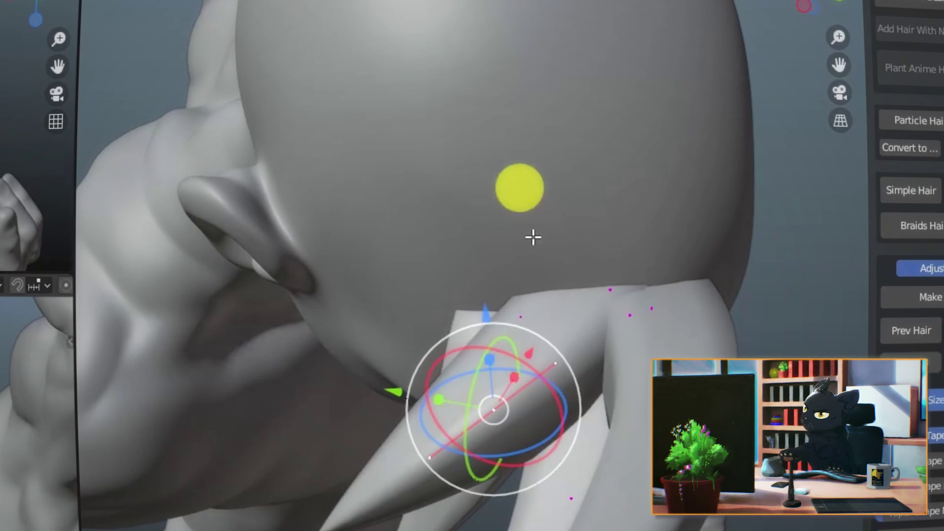
# Delete the stray control points with X > Vertices.
pyautogui.press('x')
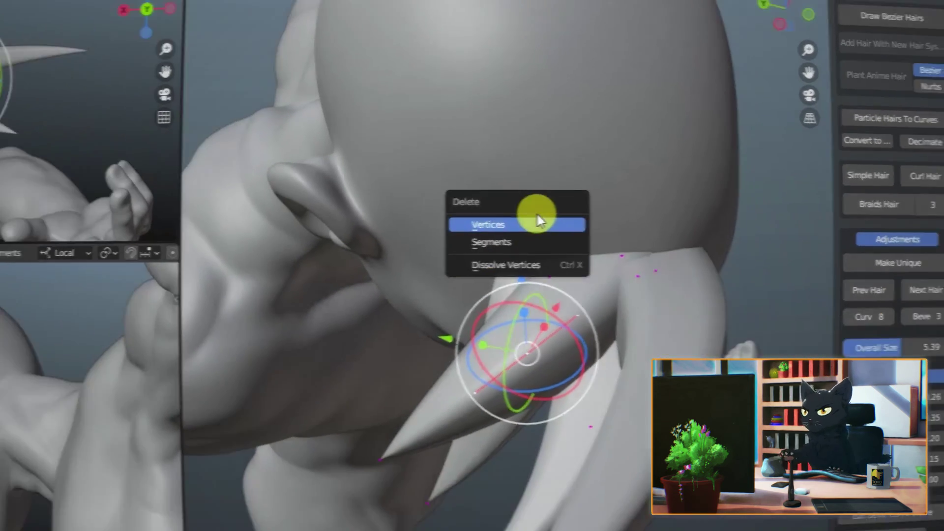
pyautogui.click(538, 225)
pyautogui.moveTo(609, 158); pyautogui.dragTo(634, 172, button='middle')
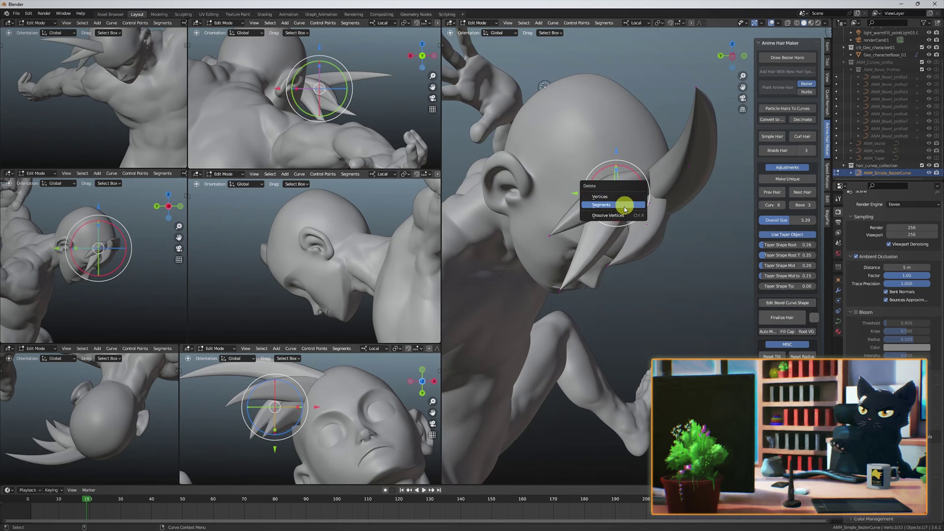
pyautogui.moveTo(647, 216); pyautogui.dragTo(627, 247, button='middle')
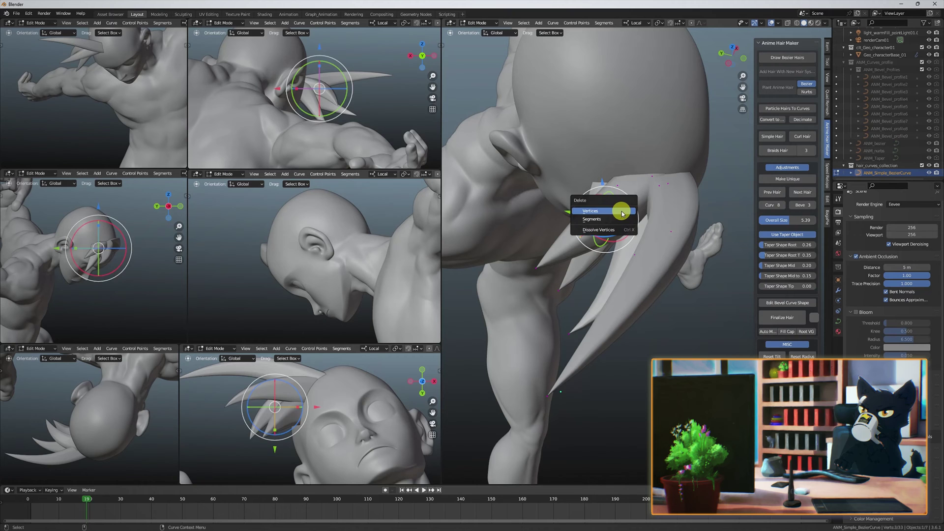
pyautogui.click(622, 214)
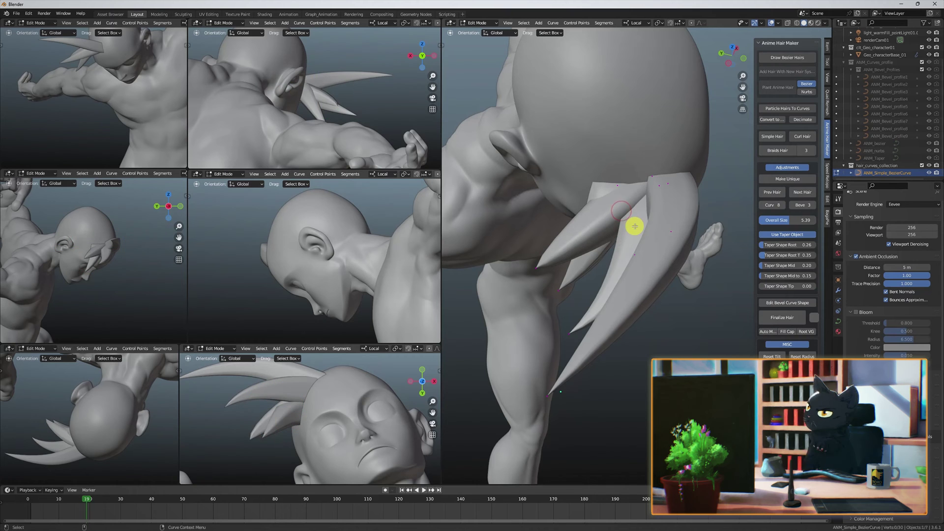
pyautogui.click(641, 261)
pyautogui.moveTo(641, 261)
pyautogui.mouseDown(button='middle')
pyautogui.moveTo(702, 322)
pyautogui.moveTo(612, 312)
pyautogui.moveTo(678, 285)
pyautogui.moveTo(691, 298)
pyautogui.mouseUp(button='middle')
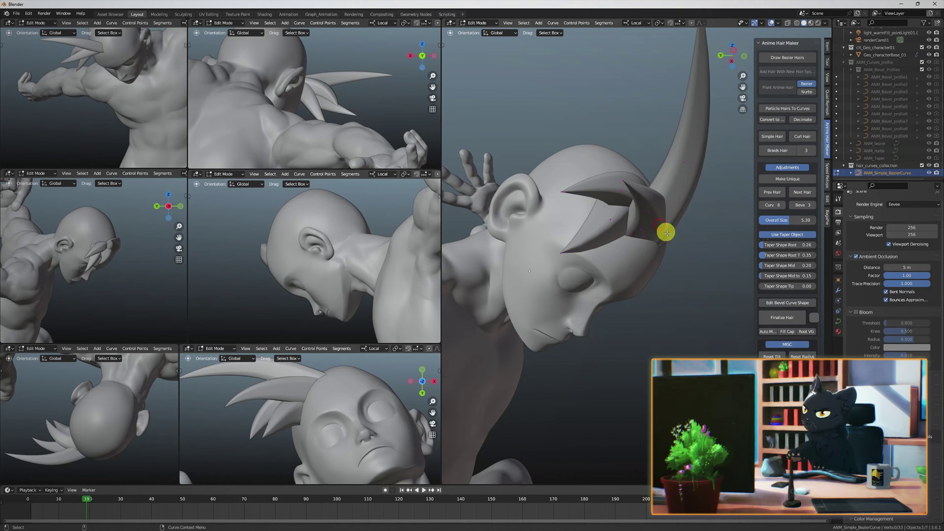
# In Object Mode, draw a thinner new hair spike on the crown with Draw Bezier Hairs and select its tip.
pyautogui.press('Tab')
pyautogui.click(658, 259)
pyautogui.moveTo(658, 259)
pyautogui.mouseDown(button='middle')
pyautogui.moveTo(679, 318)
pyautogui.moveTo(673, 292)
pyautogui.moveTo(597, 358)
pyautogui.moveTo(648, 295)
pyautogui.mouseUp(button='middle')
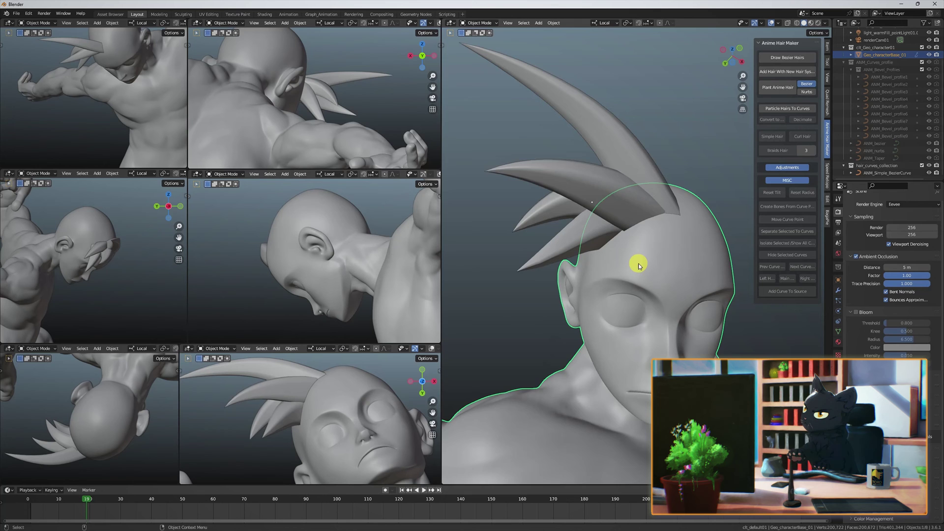
pyautogui.click(788, 58)
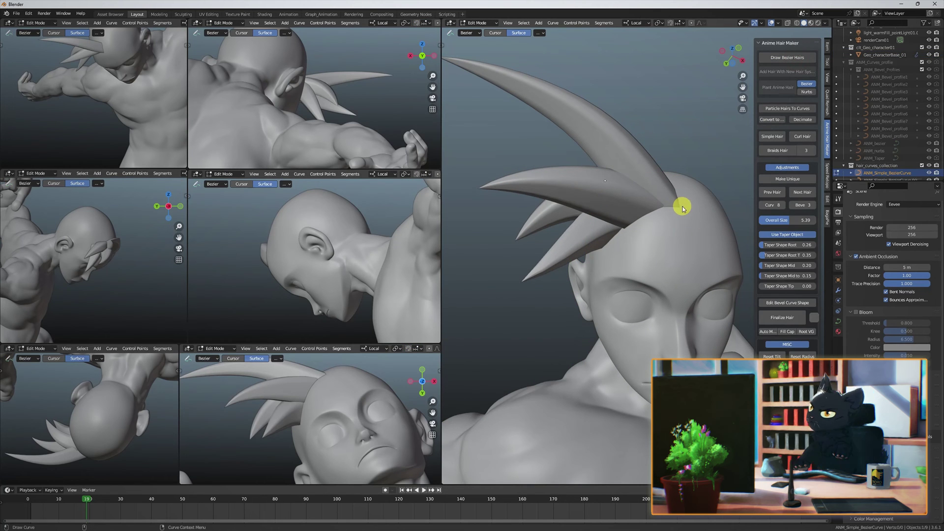
pyautogui.click(708, 204)
pyautogui.click(787, 57)
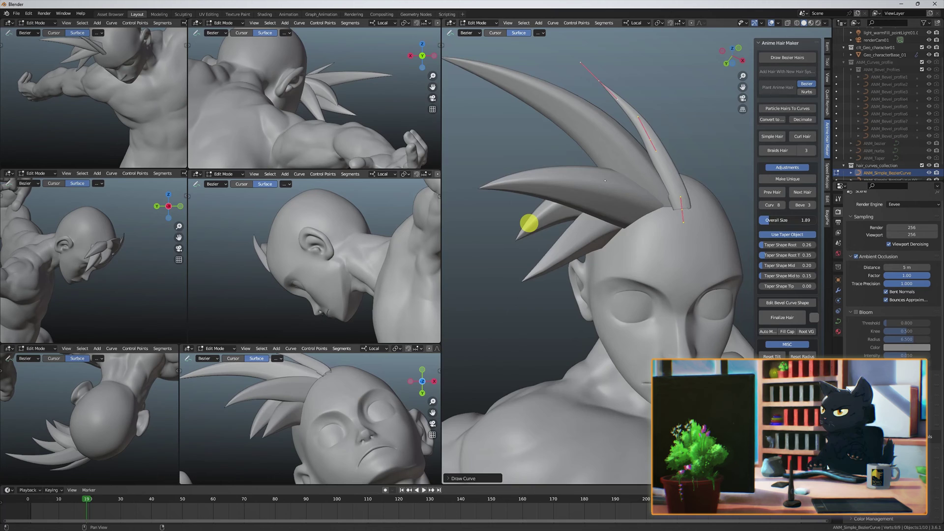
pyautogui.moveTo(528, 223); pyautogui.dragTo(685, 211, button='middle')
pyautogui.click(566, 197)
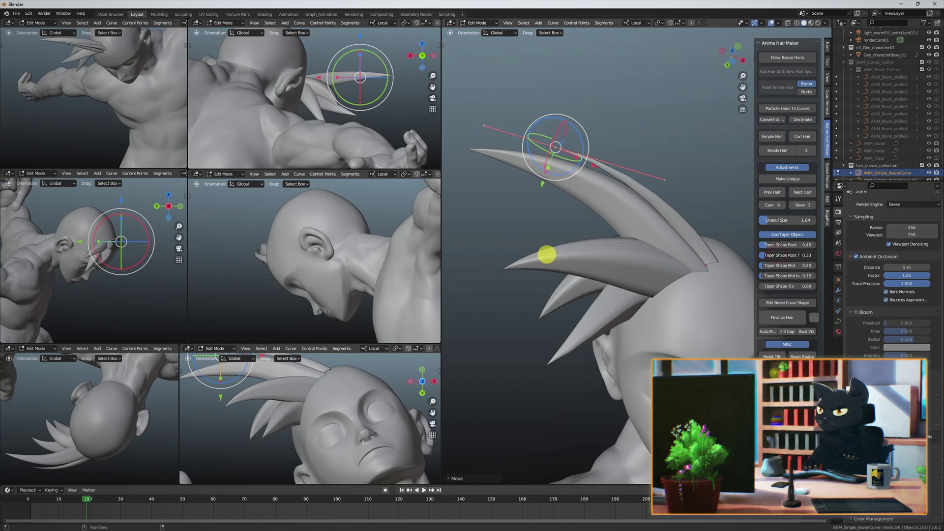
# Select a spike's control point and move it with G.
pyautogui.moveTo(547, 255); pyautogui.dragTo(758, 248, button='middle')
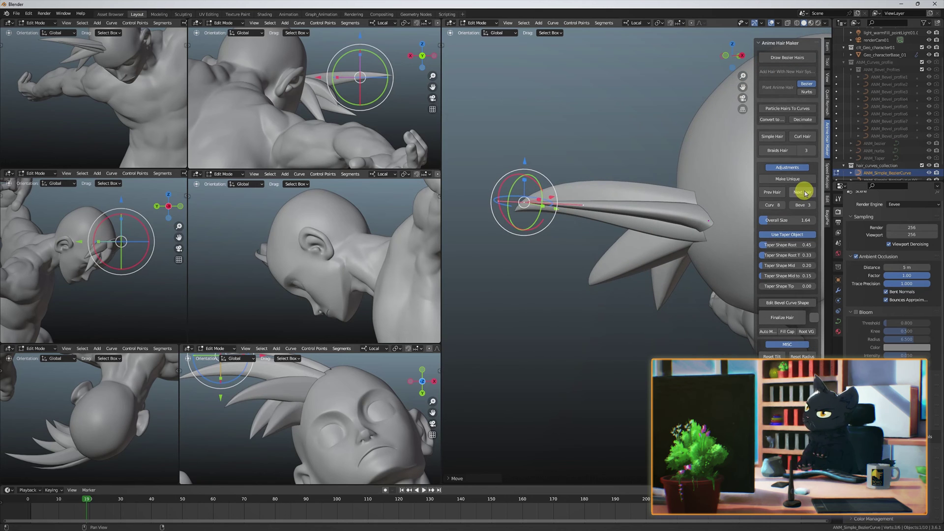
pyautogui.moveTo(605, 196); pyautogui.dragTo(711, 242, button='middle')
pyautogui.click(710, 243)
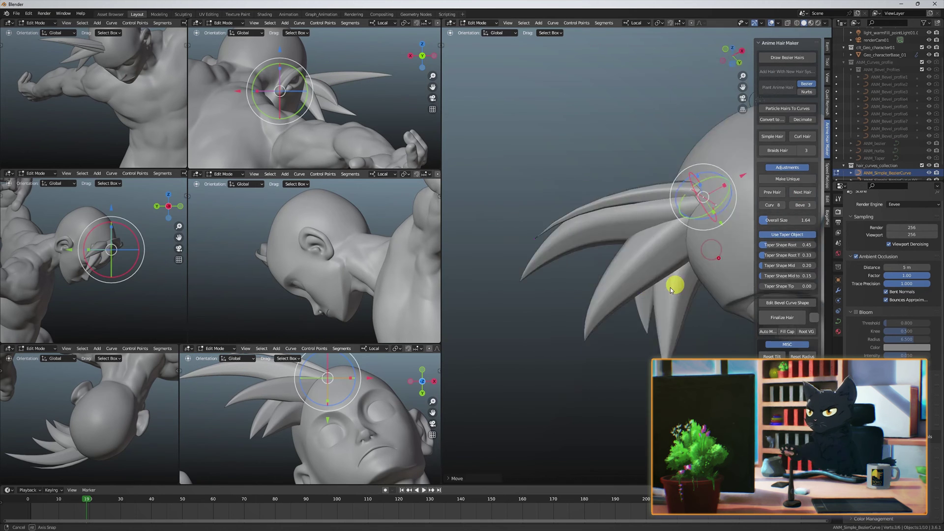
pyautogui.press('g')
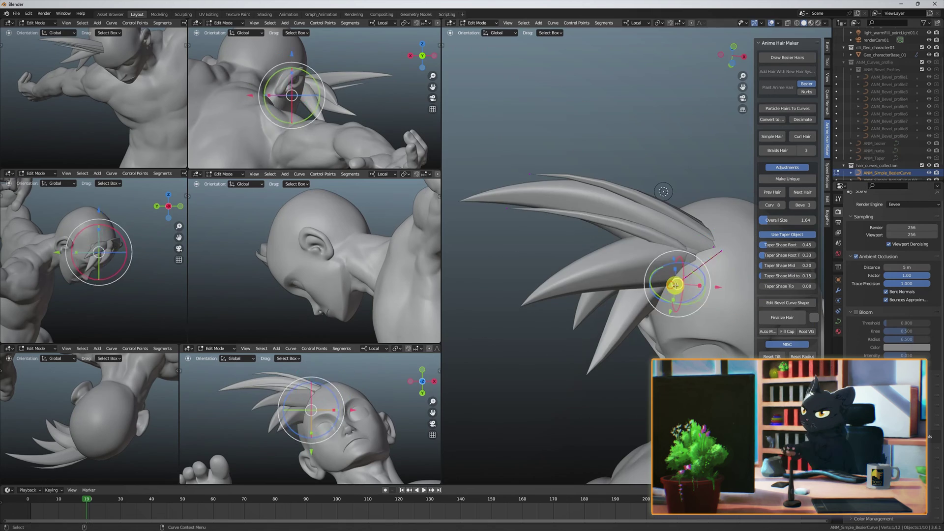
pyautogui.moveTo(675, 285)
pyautogui.mouseDown(button='middle')
pyautogui.moveTo(653, 236)
pyautogui.moveTo(502, 250)
pyautogui.moveTo(671, 126)
pyautogui.mouseUp(button='middle')
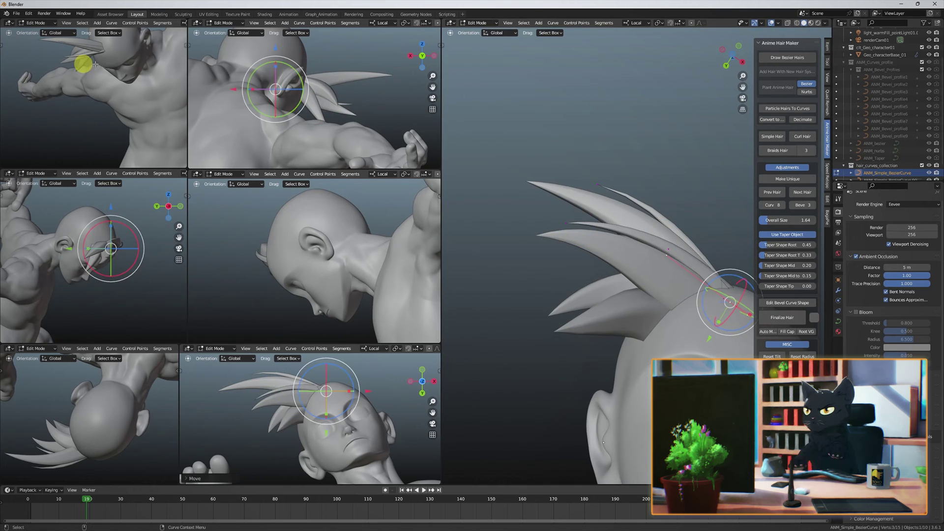
pyautogui.moveTo(670, 231)
pyautogui.mouseDown(button='middle')
pyautogui.moveTo(621, 280)
pyautogui.moveTo(744, 226)
pyautogui.mouseUp(button='middle')
# Move another hair control point into place, then deselect the points.
pyautogui.click(297, 386)
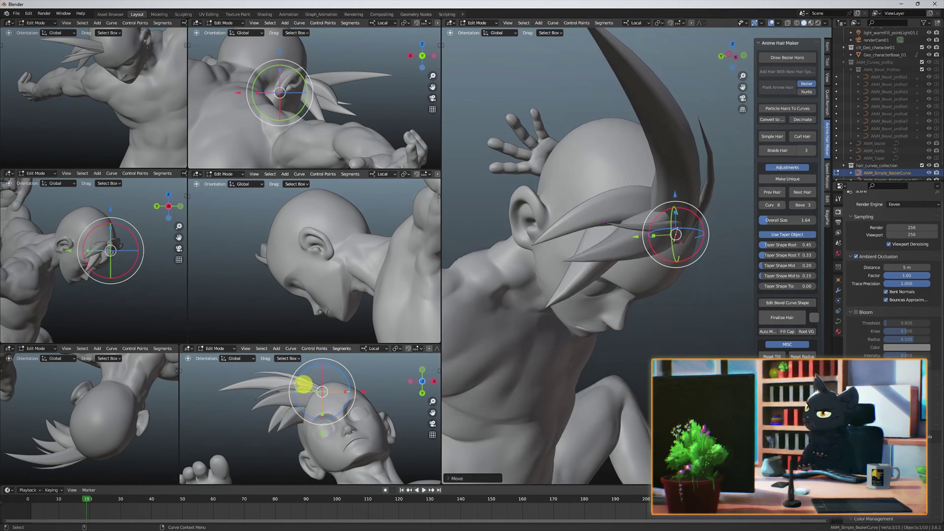
pyautogui.moveTo(636, 296); pyautogui.dragTo(588, 96, button='middle')
pyautogui.moveTo(626, 280); pyautogui.dragTo(580, 158, button='middle')
pyautogui.click(628, 186)
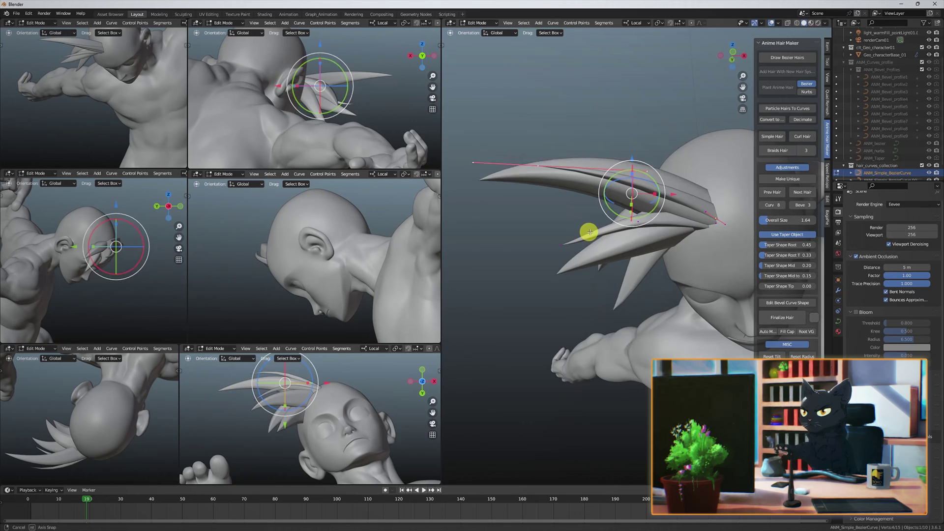
pyautogui.moveTo(628, 186); pyautogui.dragTo(360, 57, button='middle')
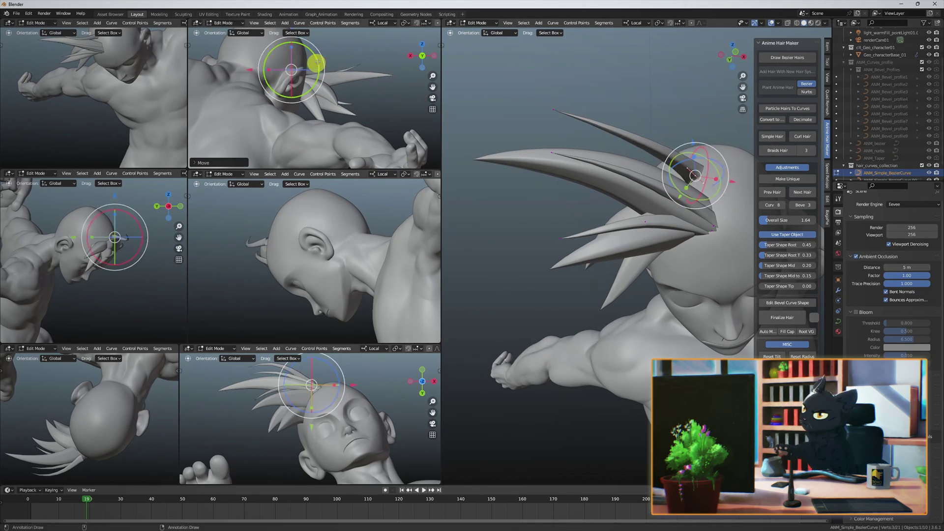
pyautogui.moveTo(566, 236)
pyautogui.mouseDown(button='middle')
pyautogui.moveTo(619, 264)
pyautogui.moveTo(658, 185)
pyautogui.mouseUp(button='middle')
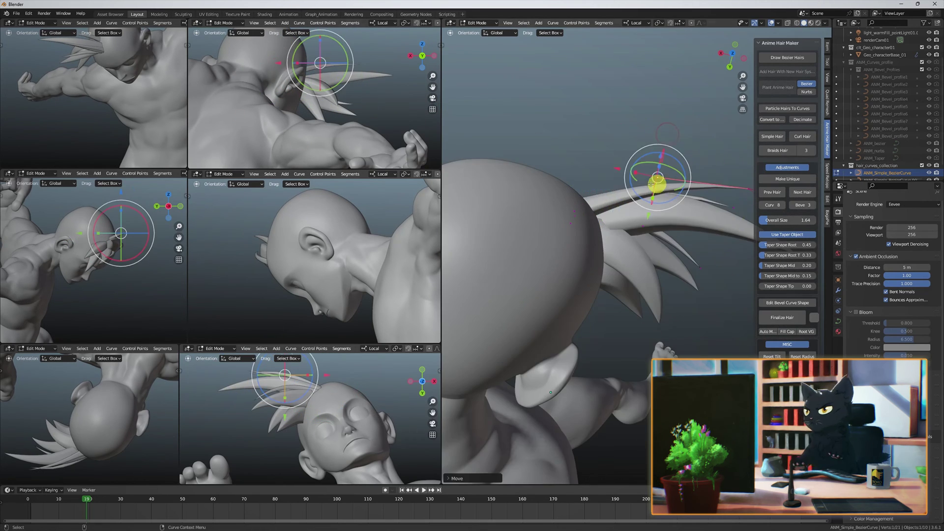
pyautogui.moveTo(658, 186); pyautogui.dragTo(688, 150)
pyautogui.press('q')
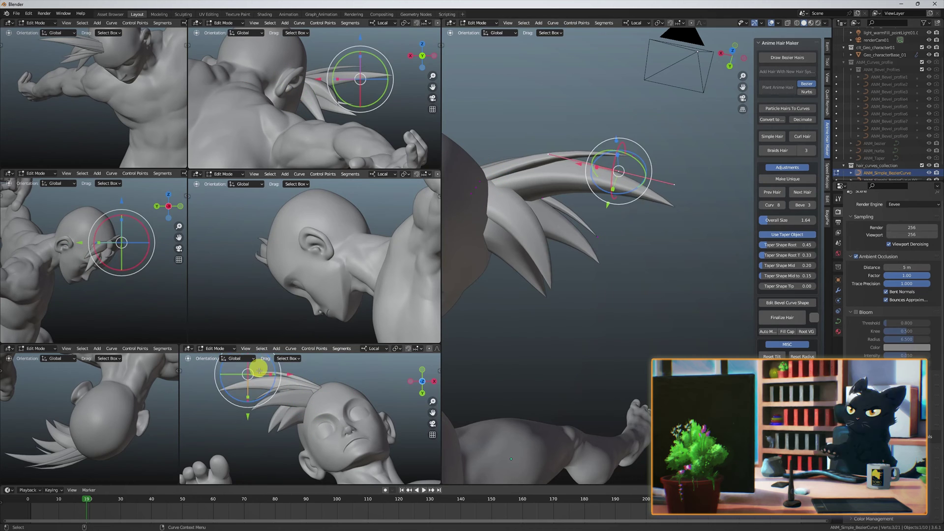
pyautogui.click(244, 381)
pyautogui.moveTo(113, 295); pyautogui.dragTo(141, 288, button='middle')
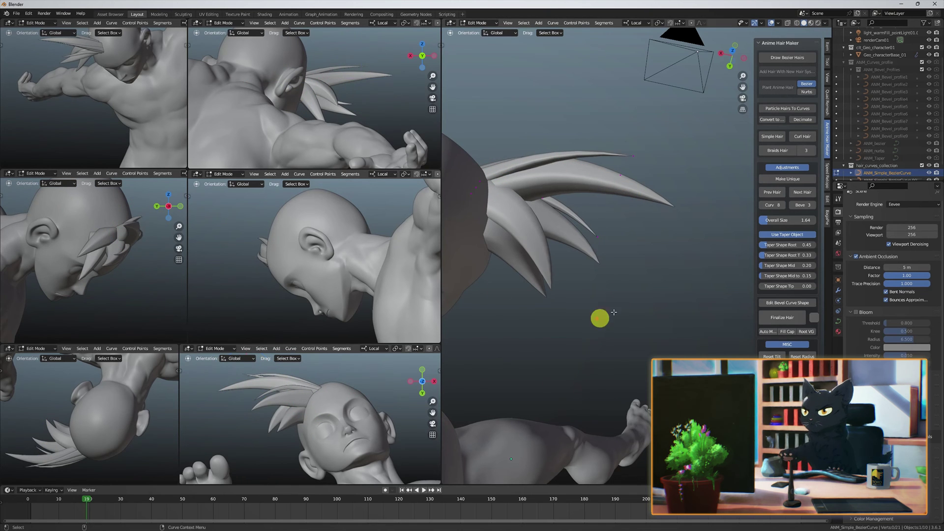
# On the second hair curve, select a whole spike with L, then rotate and move it.
pyautogui.click(802, 192)
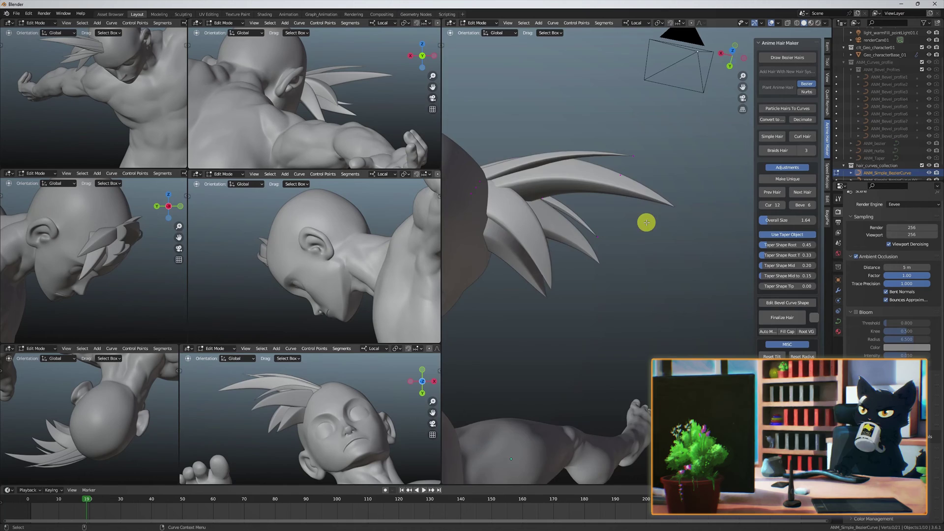
pyautogui.moveTo(647, 222)
pyautogui.mouseDown(button='middle')
pyautogui.moveTo(505, 169)
pyautogui.moveTo(533, 175)
pyautogui.mouseUp(button='middle')
pyautogui.press('l')
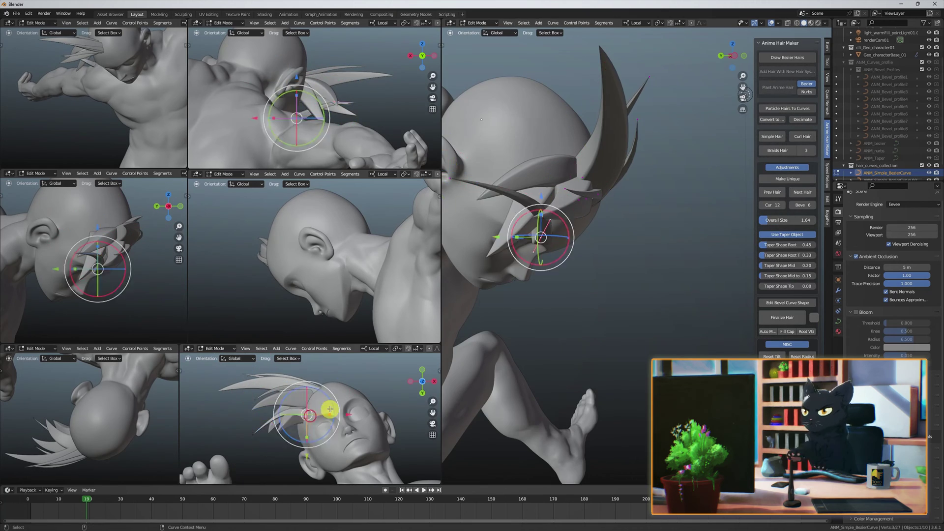
pyautogui.moveTo(506, 414); pyautogui.dragTo(596, 168, button='middle')
pyautogui.press('q')
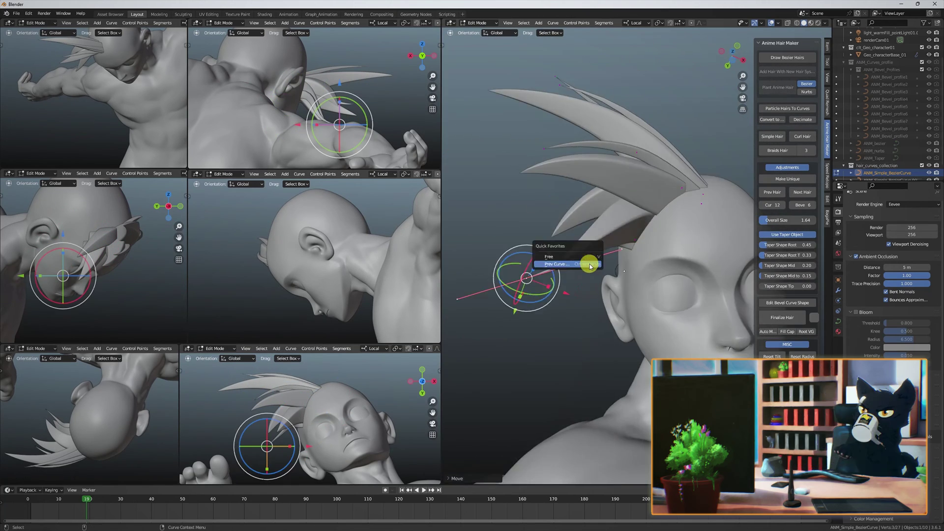
pyautogui.moveTo(536, 301)
pyautogui.mouseDown(button='middle')
pyautogui.moveTo(719, 262)
pyautogui.moveTo(621, 283)
pyautogui.moveTo(696, 337)
pyautogui.moveTo(596, 207)
pyautogui.mouseUp(button='middle')
pyautogui.press('r')
pyautogui.press('g')
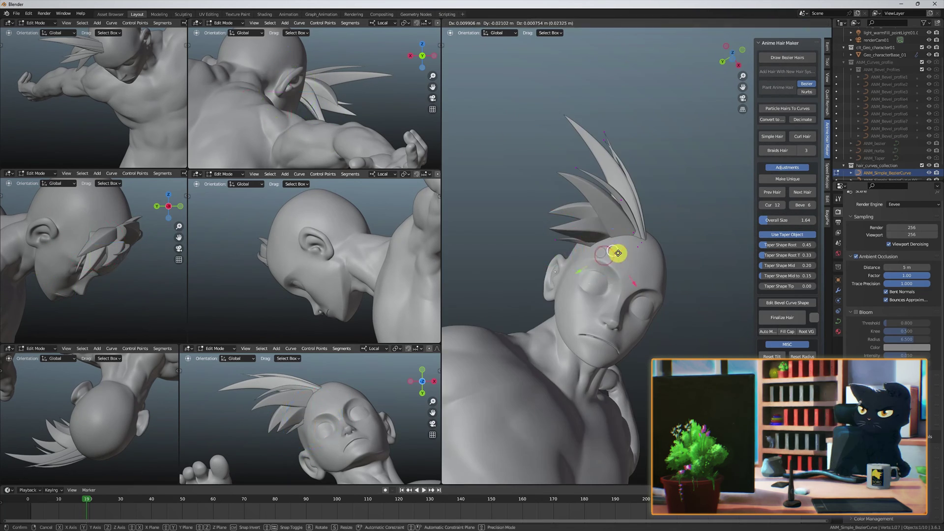
pyautogui.click(618, 253)
pyautogui.moveTo(619, 253)
pyautogui.mouseDown(button='middle')
pyautogui.moveTo(650, 305)
pyautogui.moveTo(656, 236)
pyautogui.moveTo(639, 154)
pyautogui.moveTo(647, 291)
pyautogui.mouseUp(button='middle')
# Pick another spike control point to move, then cancel and deselect it.
pyautogui.hotkey('alt', 'a')
pyautogui.click(332, 97)
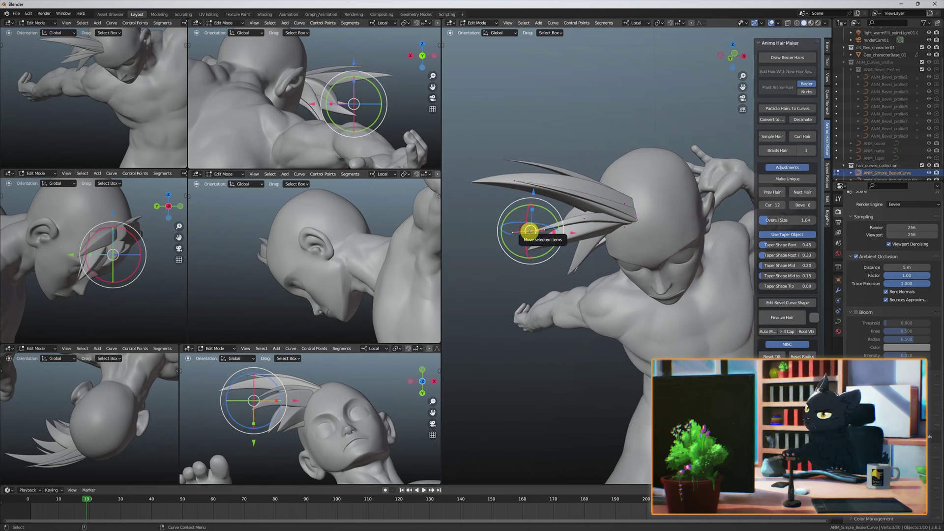
pyautogui.moveTo(527, 242)
pyautogui.mouseDown(button='middle')
pyautogui.moveTo(648, 238)
pyautogui.moveTo(636, 200)
pyautogui.moveTo(652, 241)
pyautogui.moveTo(532, 372)
pyautogui.mouseUp(button='middle')
pyautogui.press('g')
pyautogui.hotkey('alt', 'a')
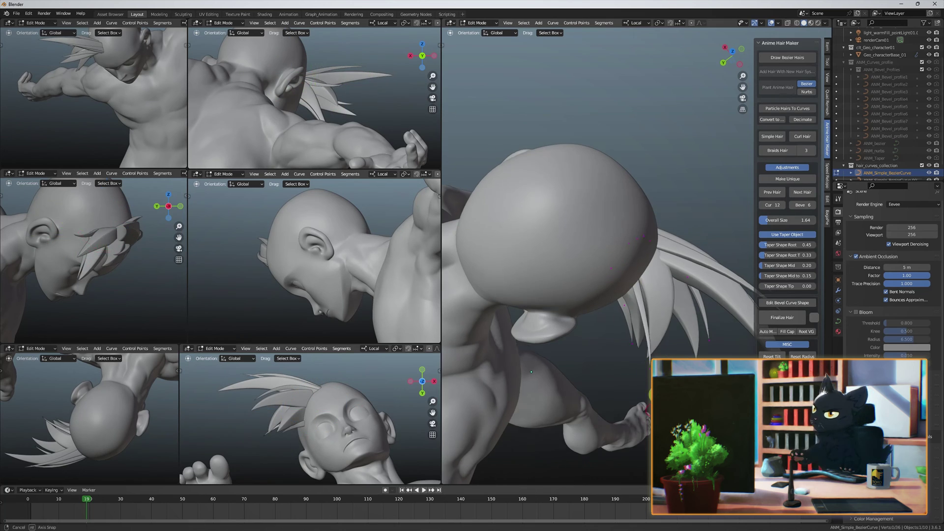
pyautogui.moveTo(635, 354); pyautogui.dragTo(616, 349, button='middle')
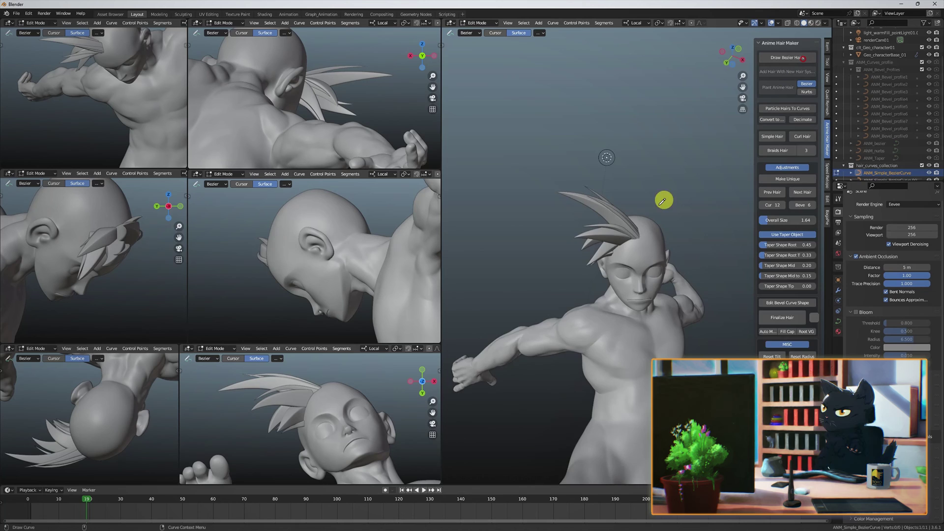
# Move and rotate the new crown spike's point, then set Taper Shape Mid to 0.61 with a slimmer root.
pyautogui.click(803, 213)
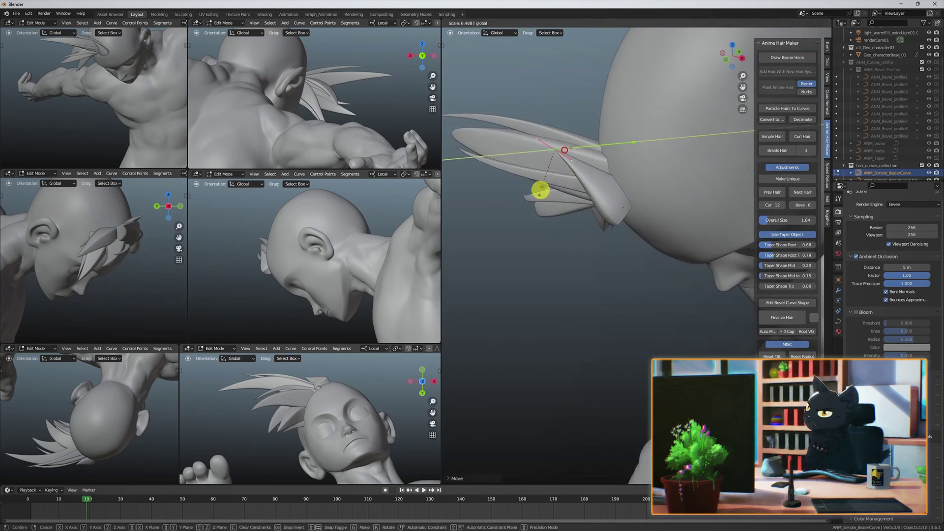
pyautogui.moveTo(561, 144); pyautogui.dragTo(622, 154, button='middle')
pyautogui.press('w')
pyautogui.moveTo(625, 199); pyautogui.dragTo(630, 203)
pyautogui.click(630, 204)
pyautogui.moveTo(630, 203); pyautogui.dragTo(718, 187, button='middle')
pyautogui.press('r')
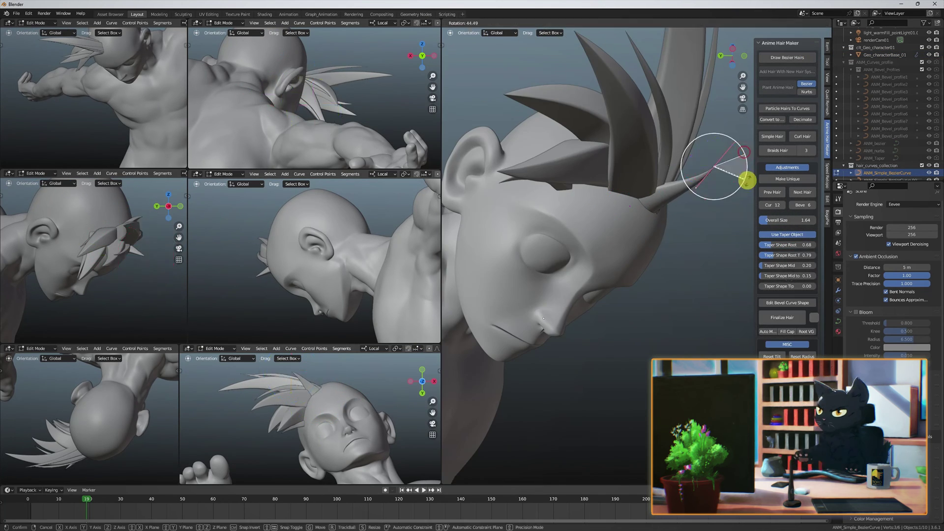
pyautogui.moveTo(780, 248); pyautogui.dragTo(777, 249)
pyautogui.moveTo(615, 276)
pyautogui.mouseDown(button='middle')
pyautogui.moveTo(655, 218)
pyautogui.moveTo(653, 276)
pyautogui.moveTo(622, 194)
pyautogui.moveTo(687, 202)
pyautogui.moveTo(707, 185)
pyautogui.moveTo(638, 283)
pyautogui.moveTo(663, 112)
pyautogui.moveTo(654, 282)
pyautogui.moveTo(622, 167)
pyautogui.moveTo(632, 117)
pyautogui.moveTo(574, 88)
pyautogui.moveTo(591, 78)
pyautogui.mouseUp(button='middle')
# Reposition other points on the spike and rotate it upward from the crown.
pyautogui.click(707, 184)
pyautogui.press('g')
pyautogui.click(622, 167)
pyautogui.press('r')
pyautogui.click(601, 192)
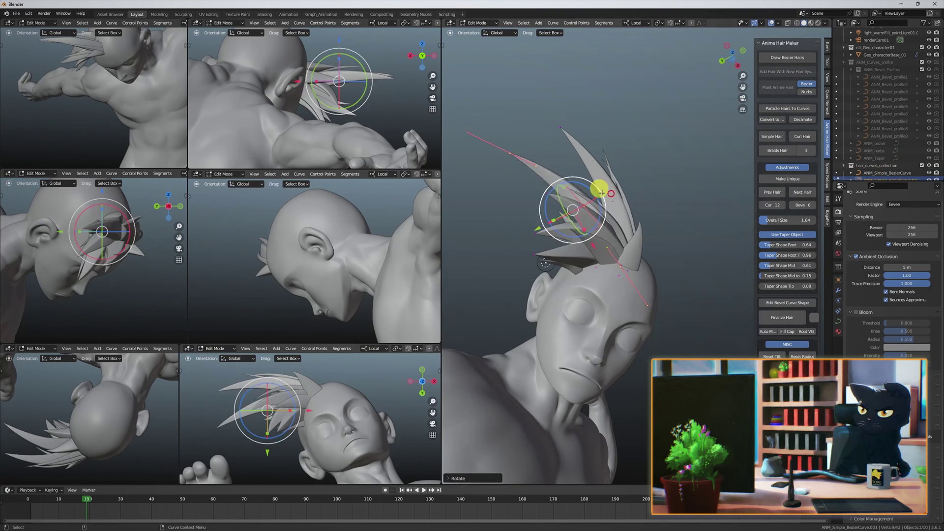
pyautogui.click(617, 238)
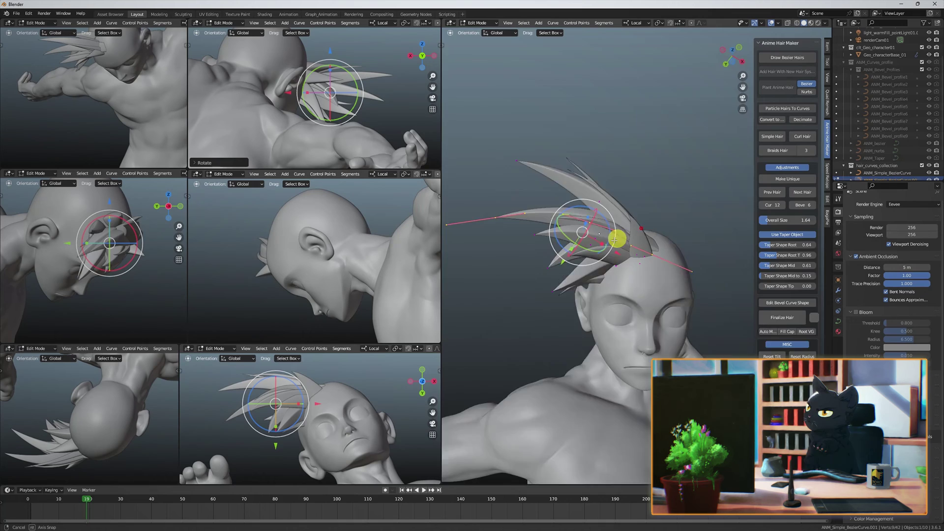
pyautogui.moveTo(617, 238)
pyautogui.mouseDown(button='middle')
pyautogui.moveTo(669, 258)
pyautogui.moveTo(584, 344)
pyautogui.moveTo(687, 209)
pyautogui.moveTo(559, 71)
pyautogui.moveTo(480, 169)
pyautogui.moveTo(622, 84)
pyautogui.moveTo(598, 200)
pyautogui.moveTo(626, 211)
pyautogui.moveTo(553, 158)
pyautogui.moveTo(693, 220)
pyautogui.moveTo(710, 243)
pyautogui.moveTo(732, 215)
pyautogui.moveTo(637, 218)
pyautogui.mouseUp(button='middle')
# Return to Object Mode and collapse, then re-expand, the miscellaneous hair tools section.
pyautogui.click(616, 224)
pyautogui.moveTo(636, 186)
pyautogui.mouseDown(button='middle')
pyautogui.moveTo(670, 217)
pyautogui.moveTo(628, 211)
pyautogui.mouseUp(button='middle')
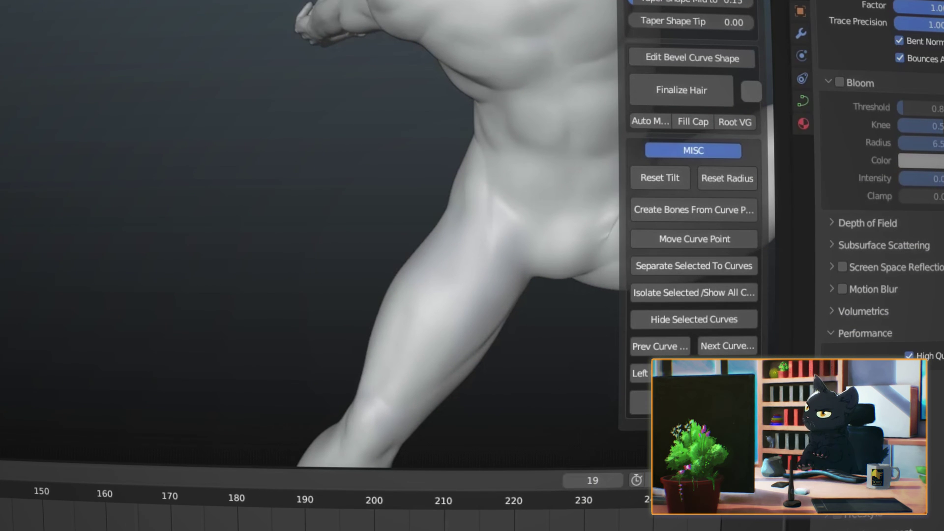
pyautogui.click(707, 150)
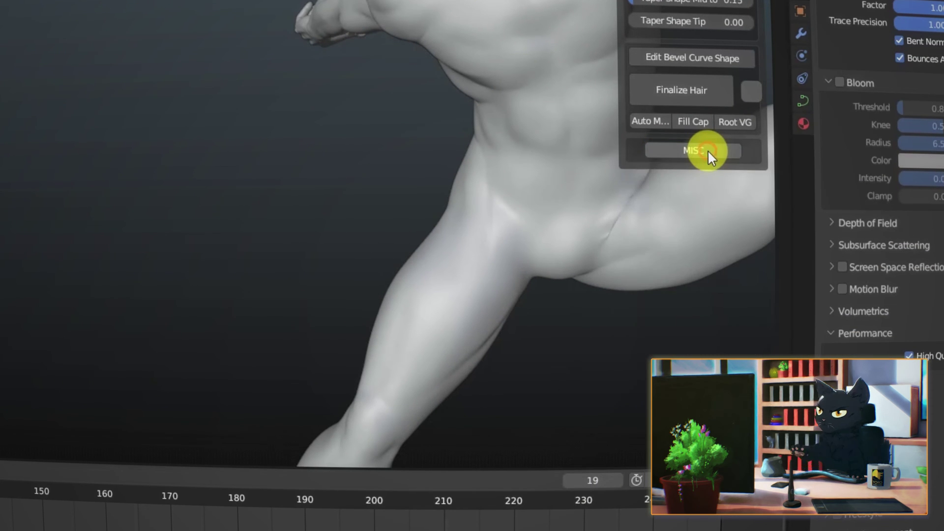
pyautogui.click(707, 150)
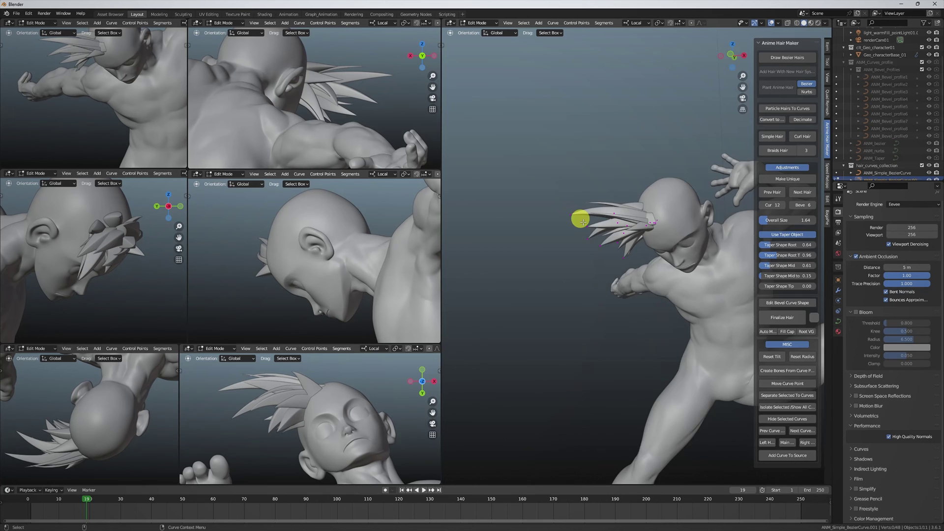
pyautogui.scroll(3, 580, 221)
pyautogui.scroll(2, 598, 224)
pyautogui.scroll(2, 560, 206)
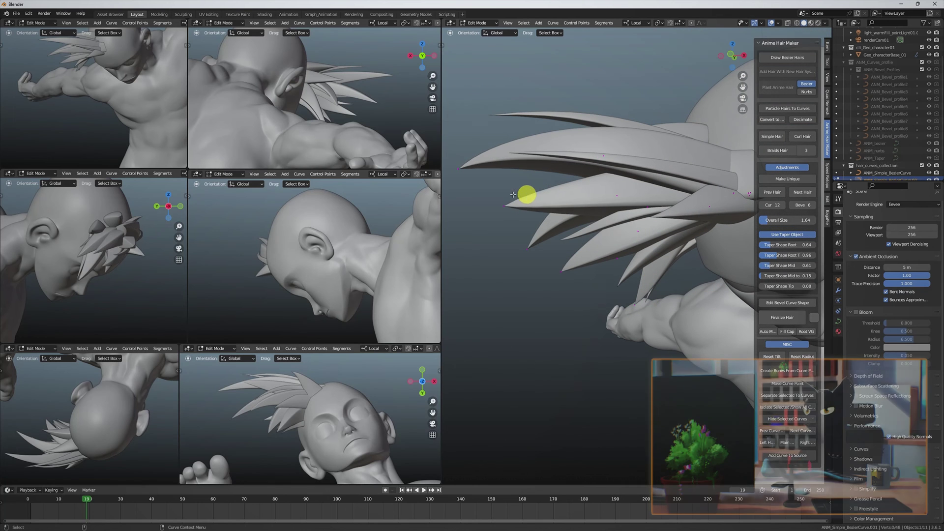
# Select a whole hair curve from its tip point and show all hair curves again.
pyautogui.click(461, 166)
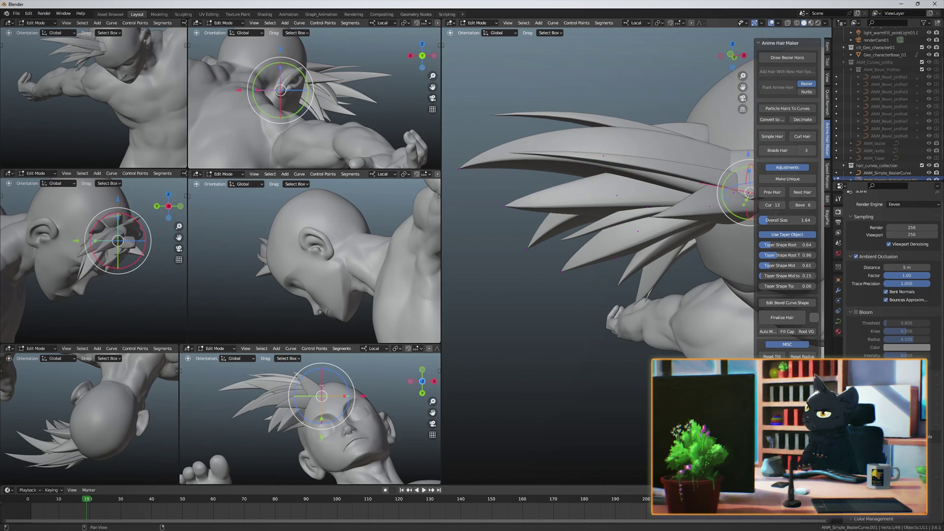
pyautogui.moveTo(639, 322); pyautogui.dragTo(621, 363, button='middle')
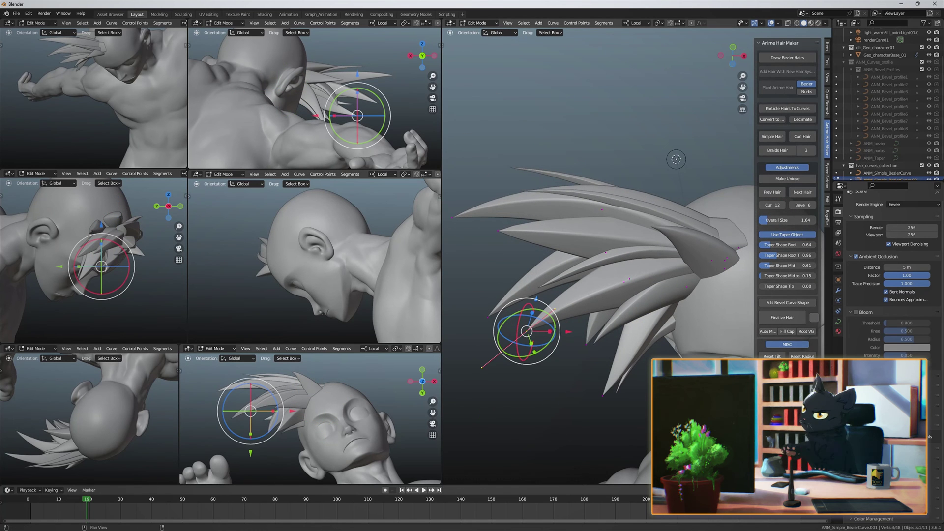
pyautogui.hotkey('ctrl', 'l')
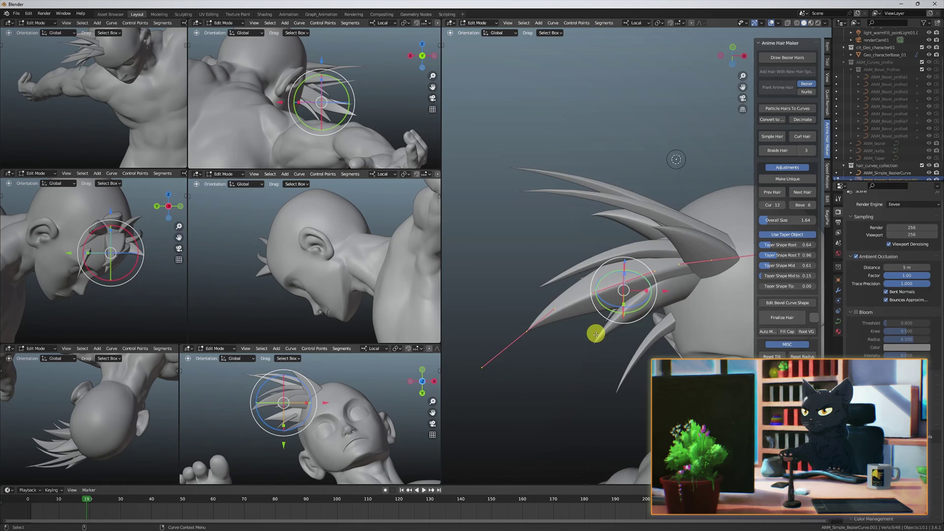
pyautogui.moveTo(595, 334)
pyautogui.mouseDown(button='middle')
pyautogui.moveTo(613, 341)
pyautogui.moveTo(628, 331)
pyautogui.moveTo(612, 331)
pyautogui.mouseUp(button='middle')
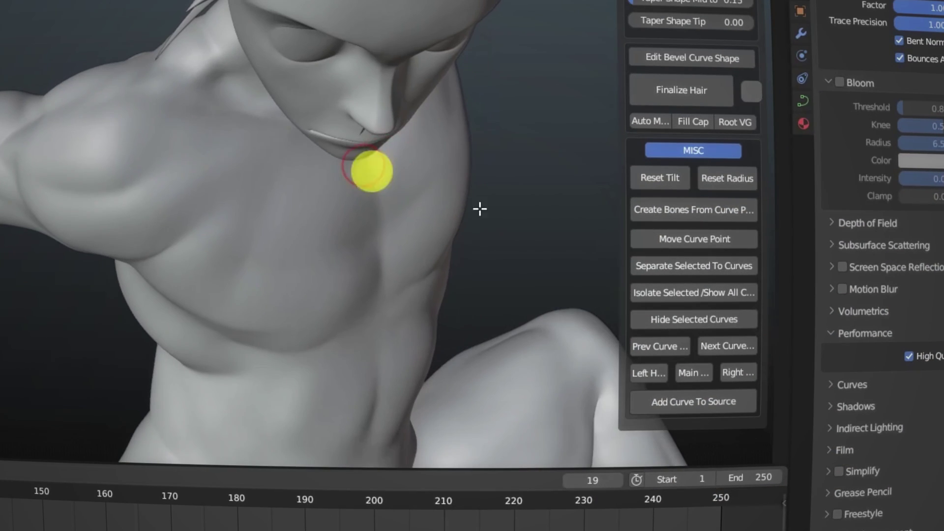
pyautogui.click(730, 292)
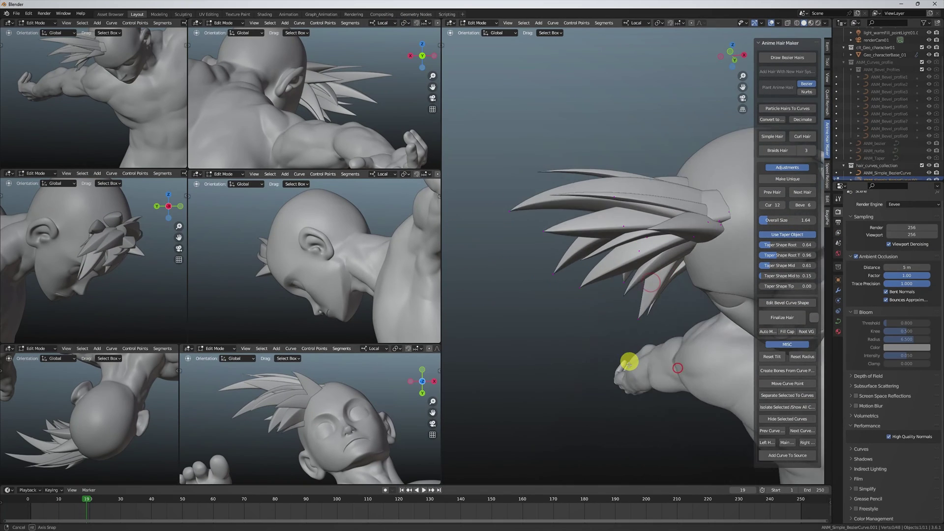
# Isolate one hair strand, then move and rotate its point to a new angle atop the head.
pyautogui.moveTo(629, 364); pyautogui.dragTo(738, 358, button='middle')
pyautogui.click(778, 418)
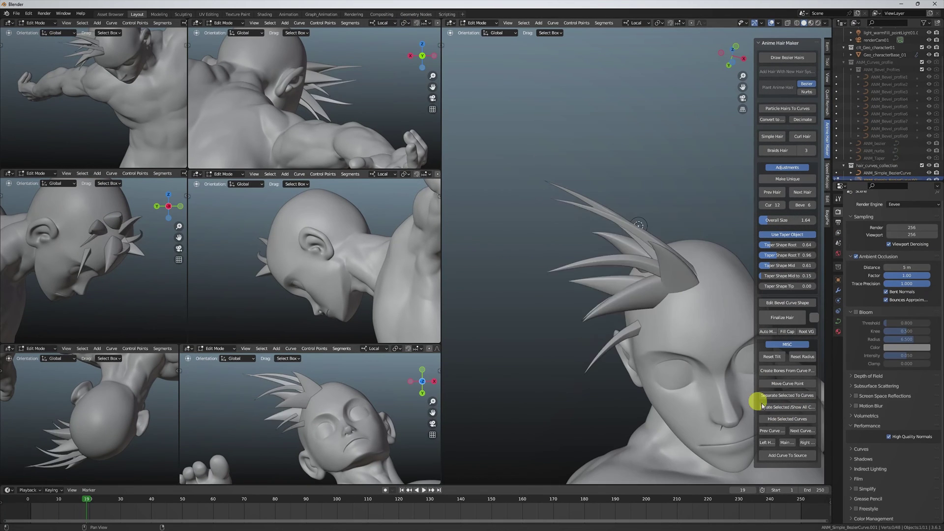
pyautogui.moveTo(627, 347); pyautogui.dragTo(654, 265, button='middle')
pyautogui.click(776, 408)
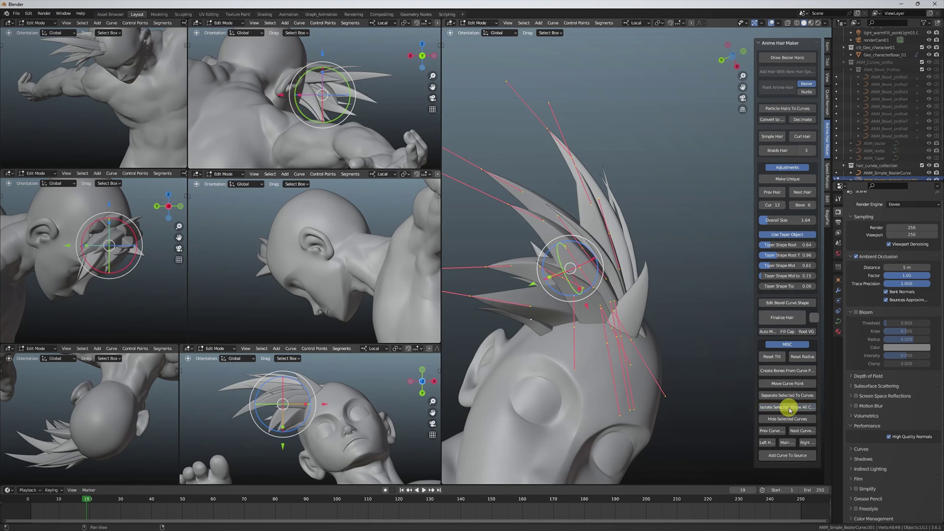
pyautogui.click(501, 316)
pyautogui.click(784, 411)
pyautogui.moveTo(656, 297); pyautogui.dragTo(713, 344, button='middle')
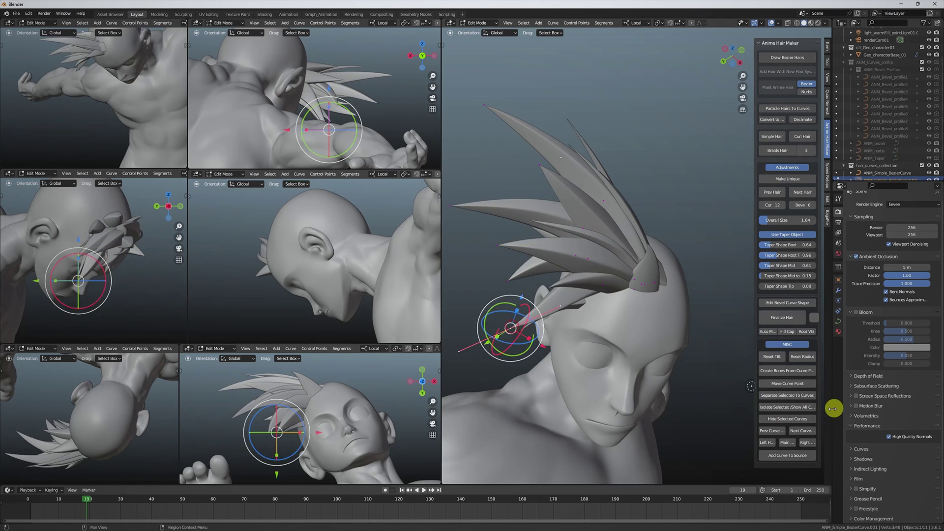
pyautogui.moveTo(754, 376)
pyautogui.mouseDown(button='middle')
pyautogui.moveTo(552, 267)
pyautogui.moveTo(598, 129)
pyautogui.mouseUp(button='middle')
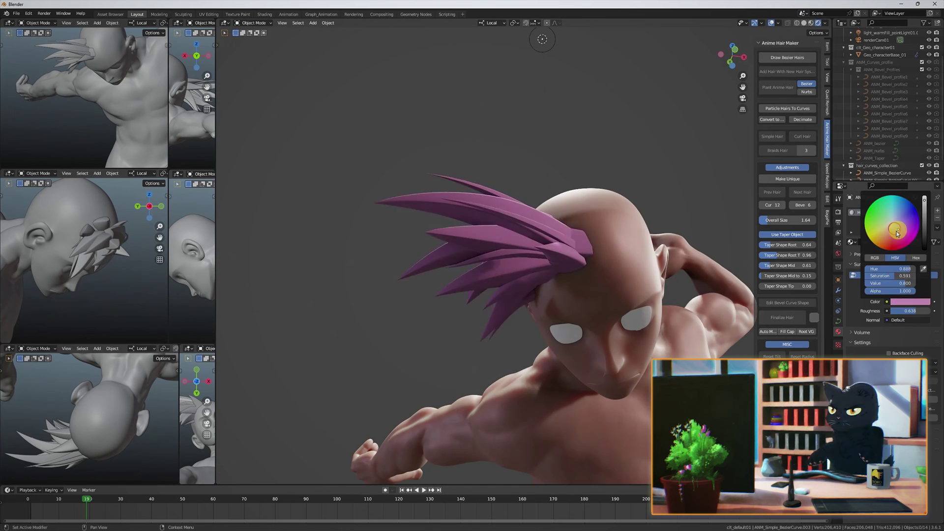
# Switch viewport shading to Solid with Flat lighting and finalize the selected hair curves.
pyautogui.click(804, 23)
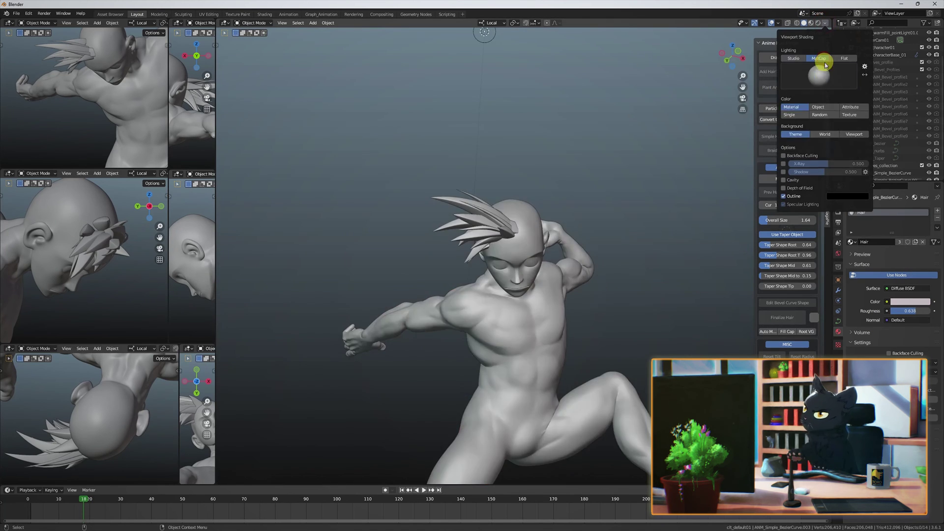
pyautogui.click(844, 58)
pyautogui.moveTo(719, 152); pyautogui.dragTo(440, 306, button='middle')
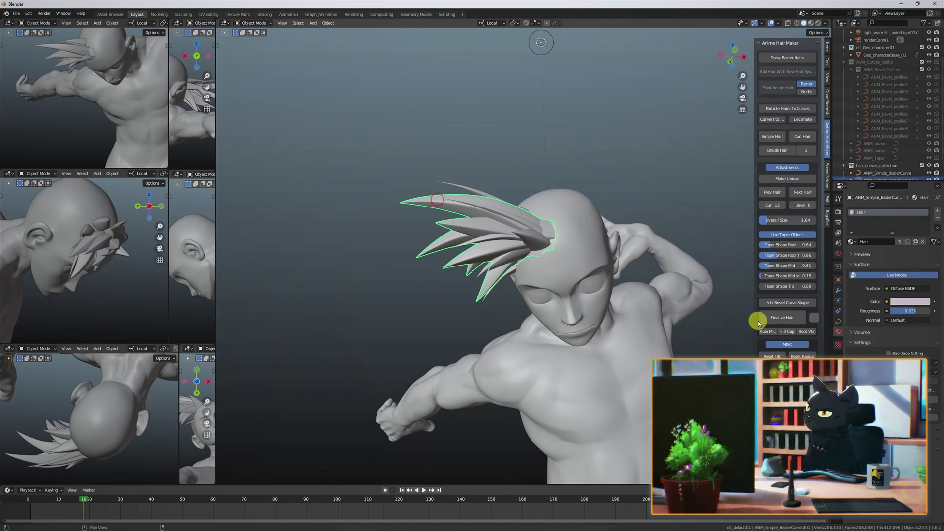
pyautogui.click(790, 322)
pyautogui.moveTo(580, 215); pyautogui.dragTo(586, 232, button='middle')
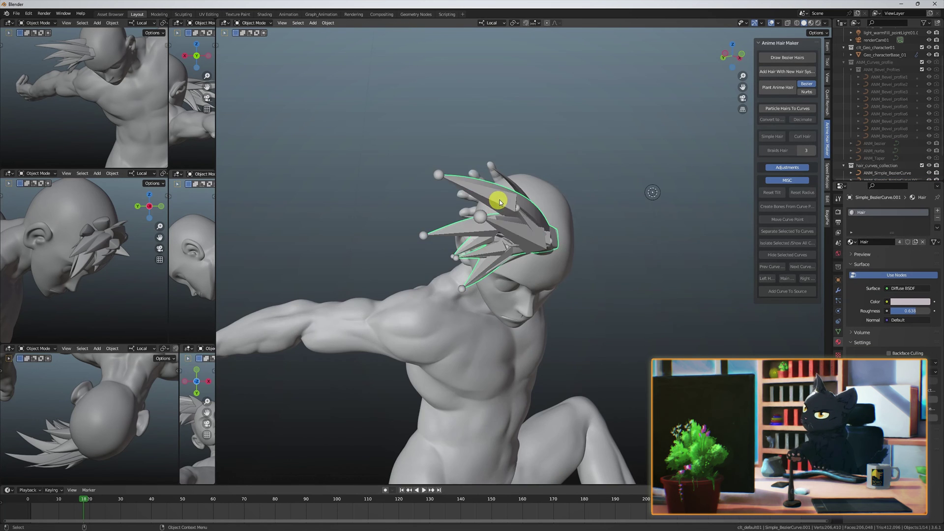
# Finalize a second hair clump on the head and enter Sculpt Mode to reshape the spikes.
pyautogui.click(615, 246)
pyautogui.moveTo(621, 259); pyautogui.dragTo(557, 238, button='middle')
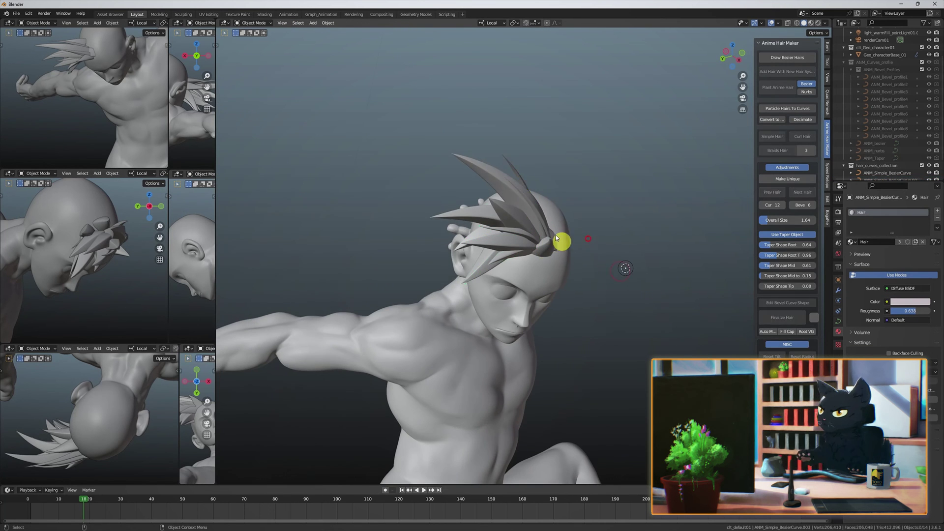
pyautogui.click(775, 332)
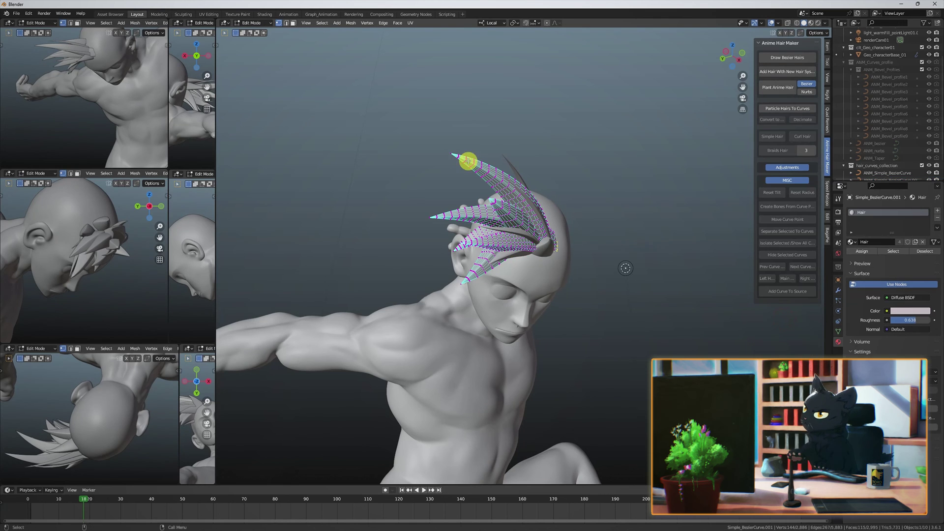
pyautogui.click(183, 14)
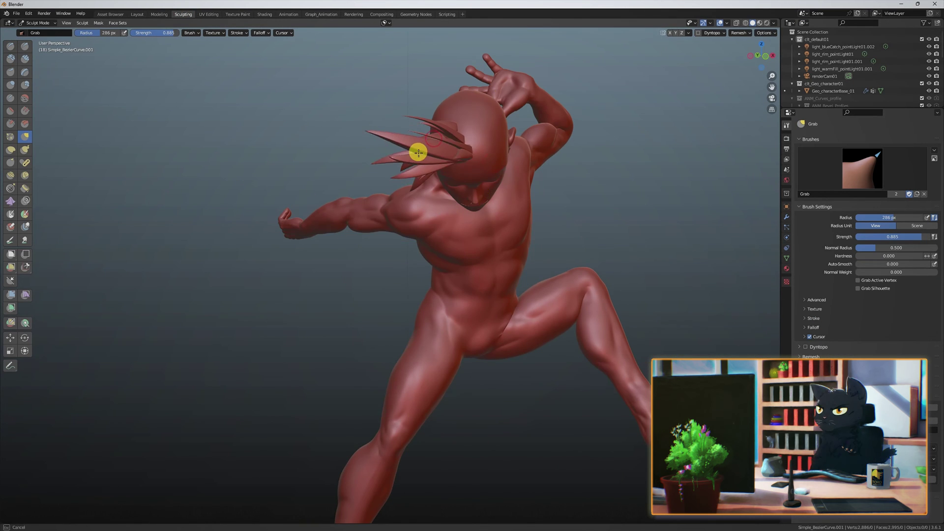
pyautogui.moveTo(418, 153); pyautogui.dragTo(437, 67, button='middle')
pyautogui.scroll(5, 458, 74)
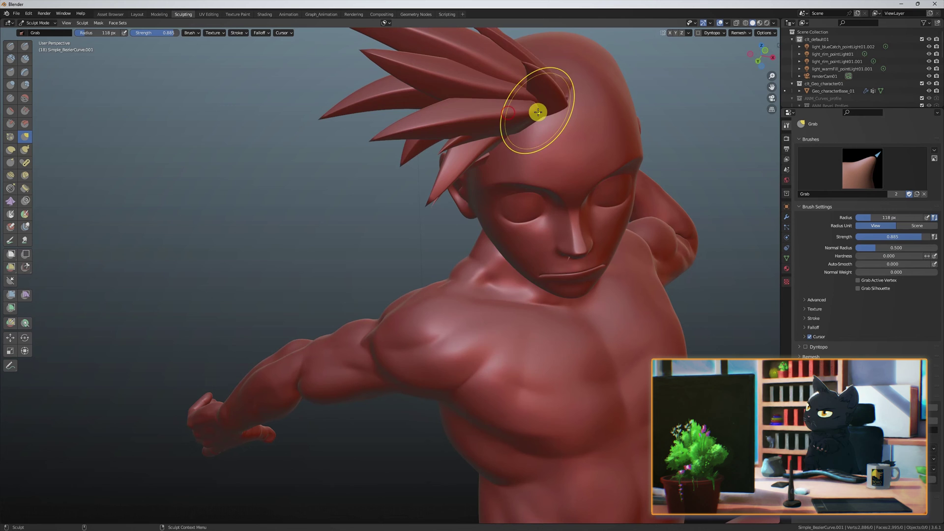
pyautogui.hotkey('shift', 'f')
pyautogui.moveTo(513, 76); pyautogui.dragTo(613, 244, button='middle')
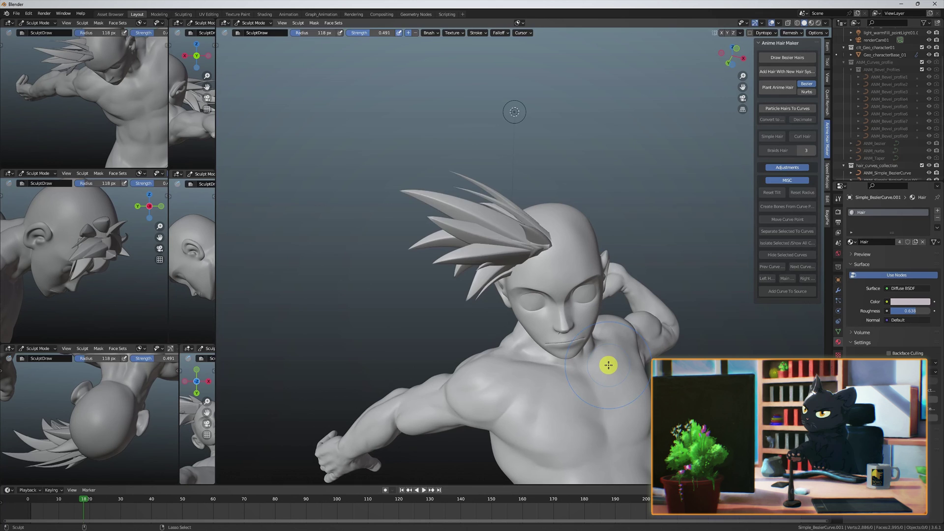
# Undo back to Object Mode, enlarge the outliner, and delete the ANM_Curves_profile helper group.
pyautogui.hotkey('ctrl', 'z')
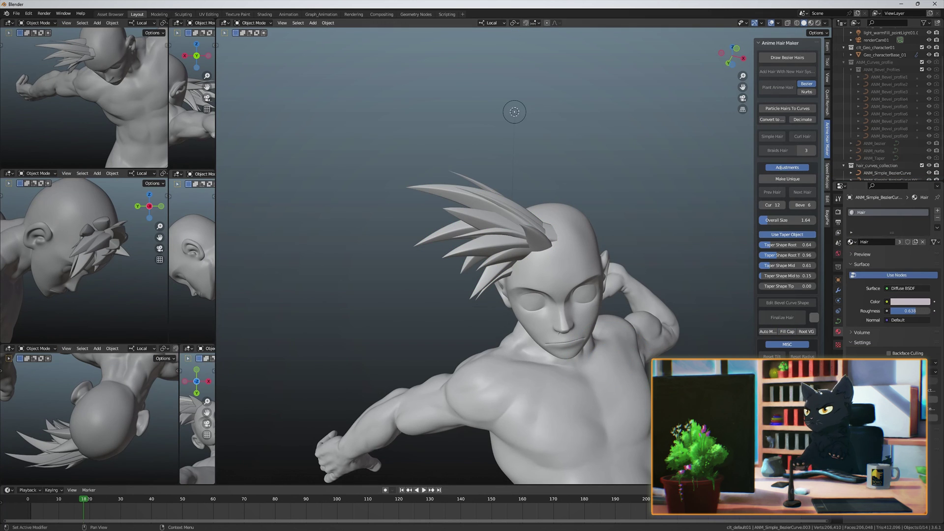
pyautogui.moveTo(833, 287); pyautogui.dragTo(498, 275)
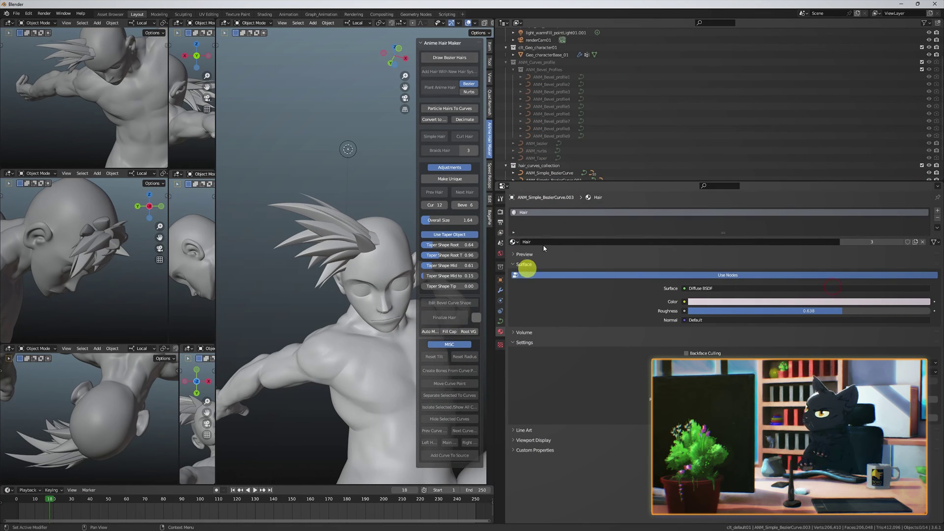
pyautogui.moveTo(558, 182); pyautogui.dragTo(559, 350)
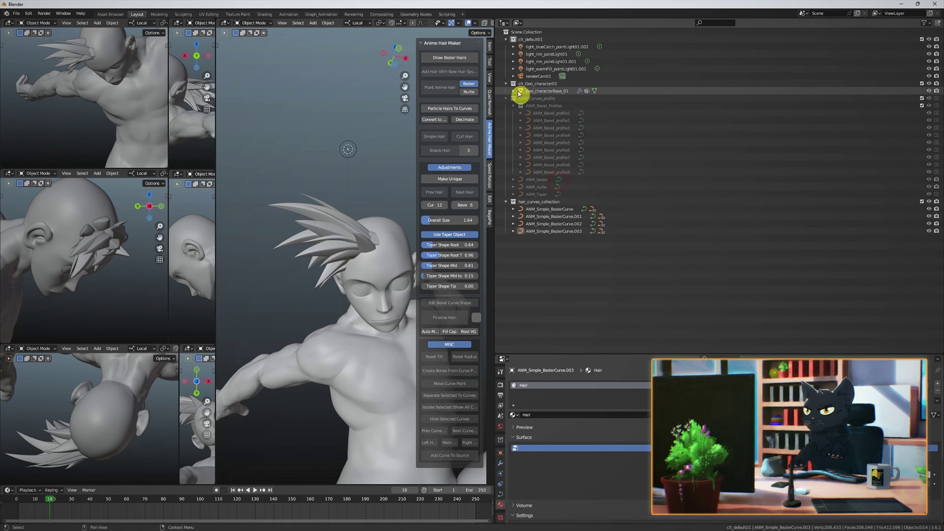
pyautogui.click(382, 253)
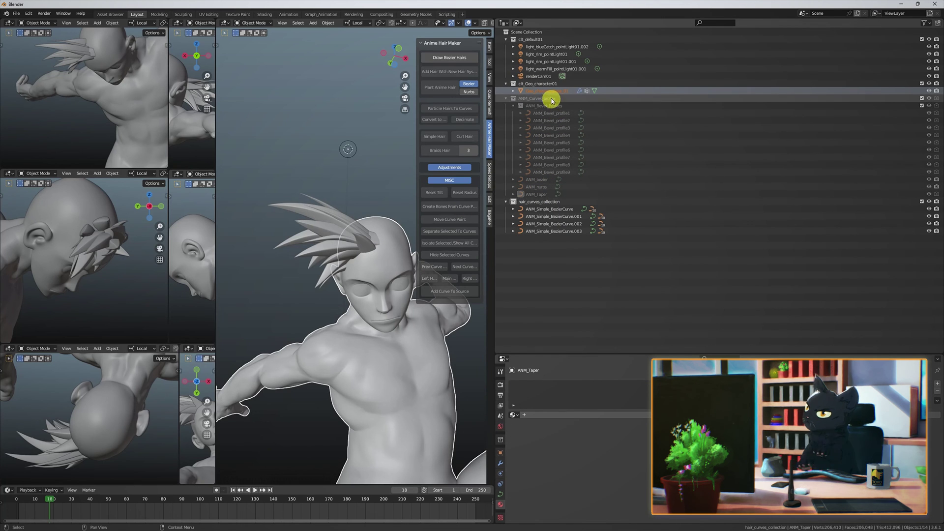
pyautogui.keyDown('shift'); pyautogui.click(549, 196); pyautogui.keyUp('shift')
pyautogui.press('x')
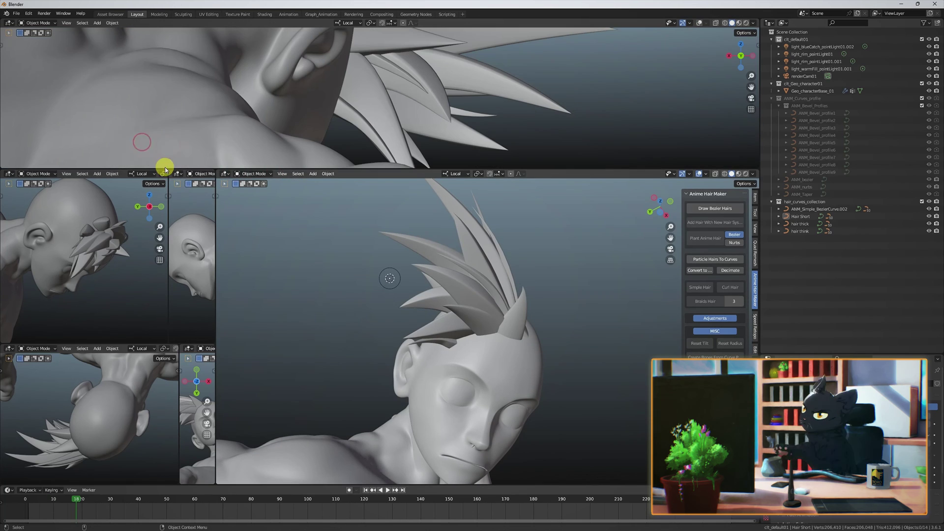
# Join the split viewports into one and apply a shiny metallic MatCap.
pyautogui.rightClick(177, 343)
pyautogui.click(217, 320)
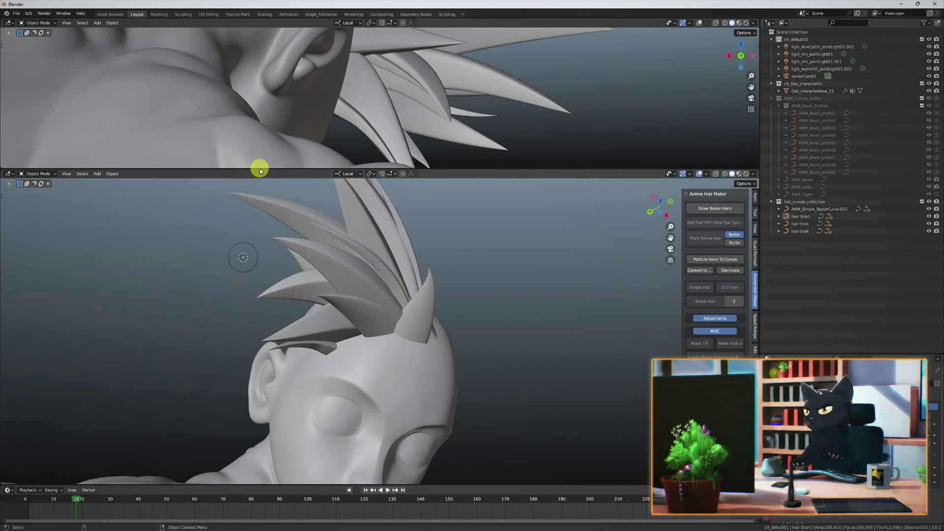
pyautogui.moveTo(257, 169); pyautogui.dragTo(258, 344)
pyautogui.click(753, 23)
pyautogui.click(746, 59)
pyautogui.click(674, 143)
pyautogui.click(742, 143)
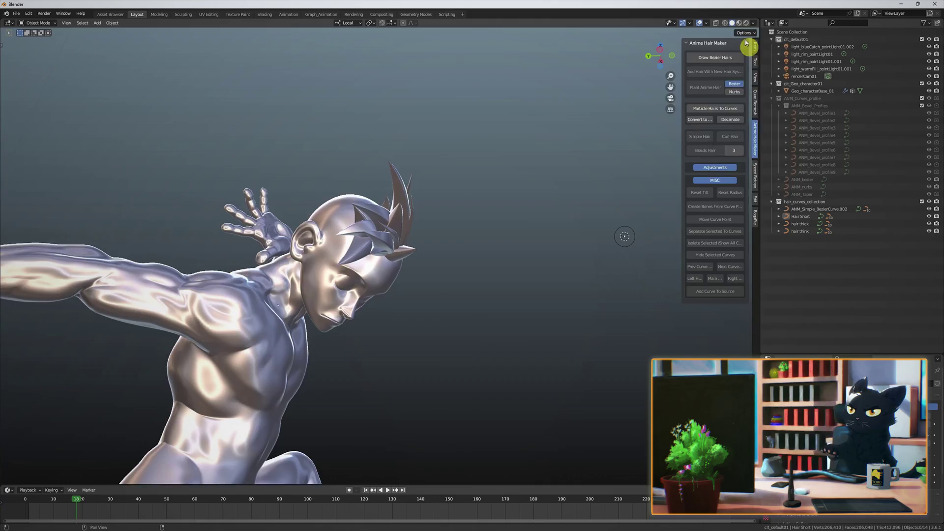
pyautogui.moveTo(394, 246)
pyautogui.mouseDown(button='middle')
pyautogui.moveTo(493, 345)
pyautogui.moveTo(285, 356)
pyautogui.mouseUp(button='middle')
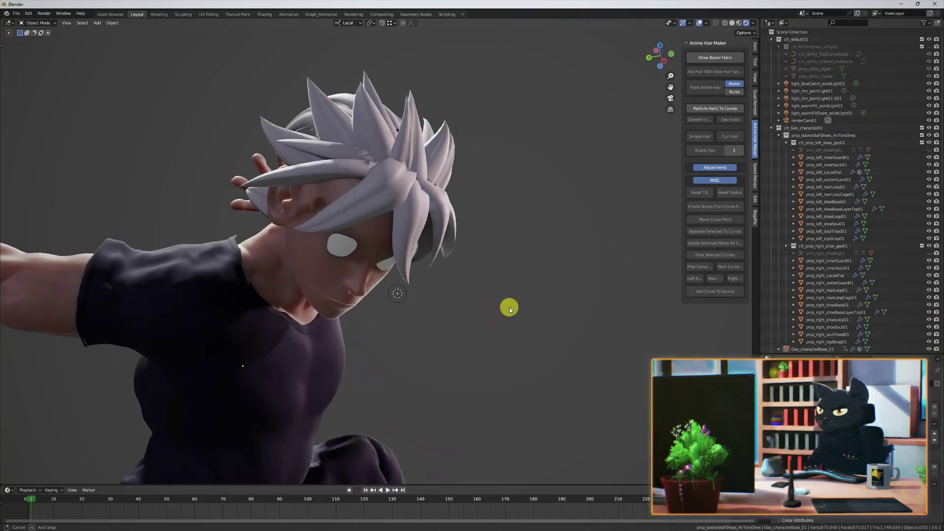
# Orbit around the finished white-haired and full-body characters and confirm the MTL_spandex01 material.
pyautogui.moveTo(508, 307)
pyautogui.mouseDown(button='middle')
pyautogui.moveTo(445, 341)
pyautogui.moveTo(628, 371)
pyautogui.mouseUp(button='middle')
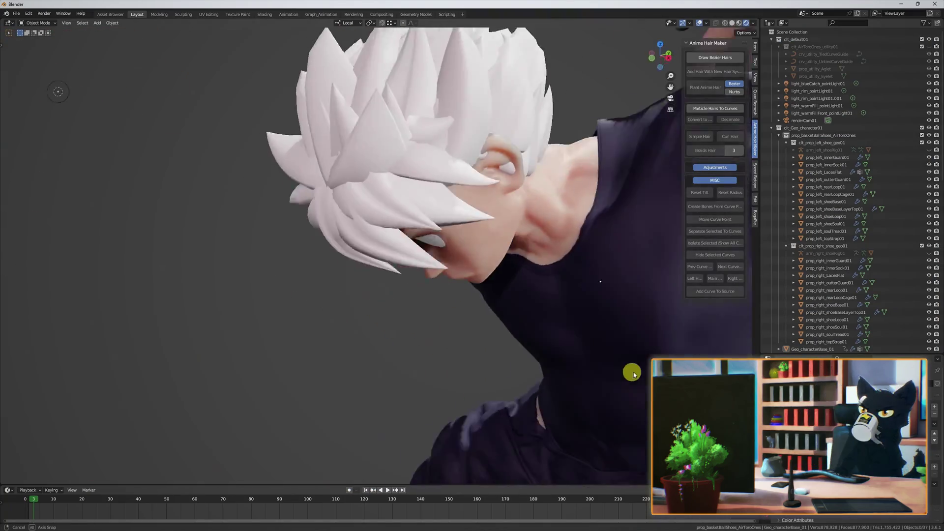
pyautogui.scroll(-6, 585, 330)
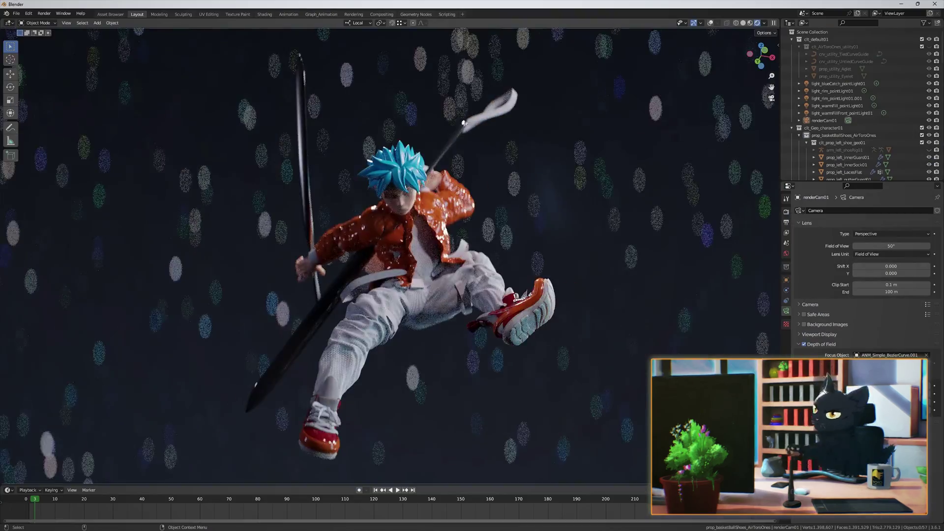
pyautogui.moveTo(464, 123); pyautogui.dragTo(497, 148, button='middle')
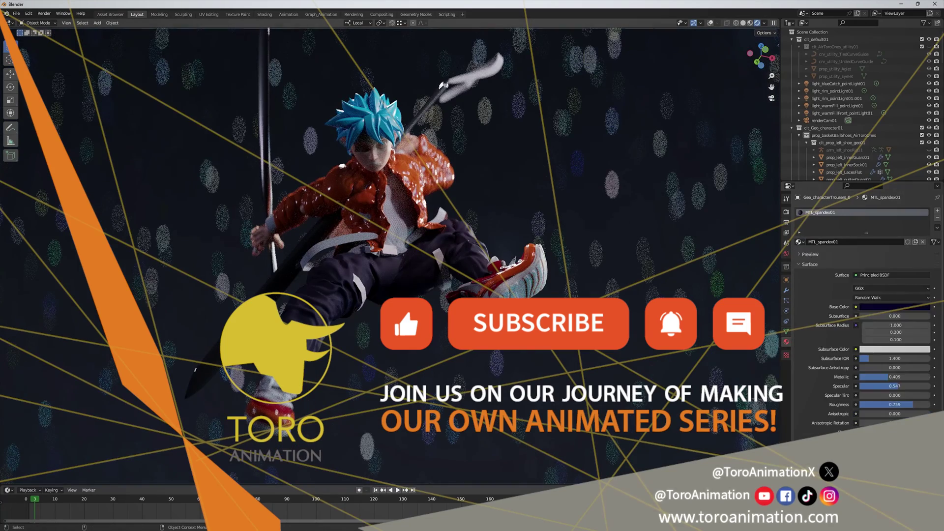
pyautogui.press('Return')
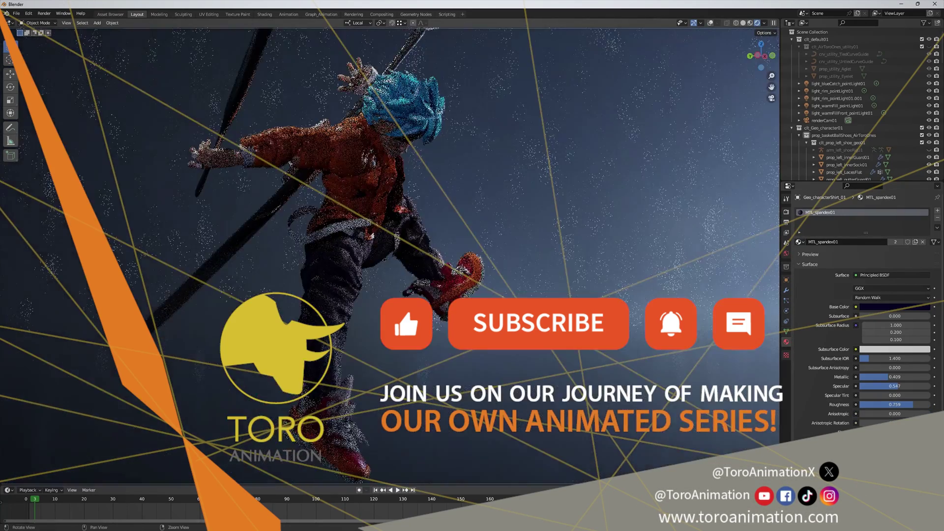